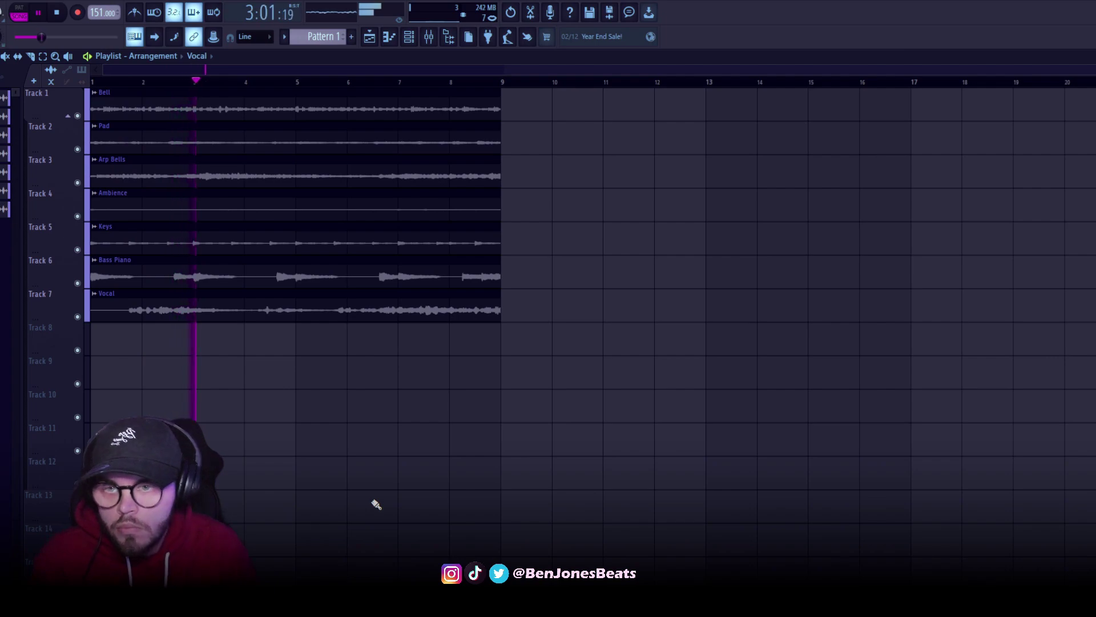
Place the Pattern 1 clip on Track 8 beneath the audio loops, starting at bar 1.
mouse_move(513, 341)
mouse_down()
mouse_move(571, 345)
mouse_move(120, 344)
mouse_up()
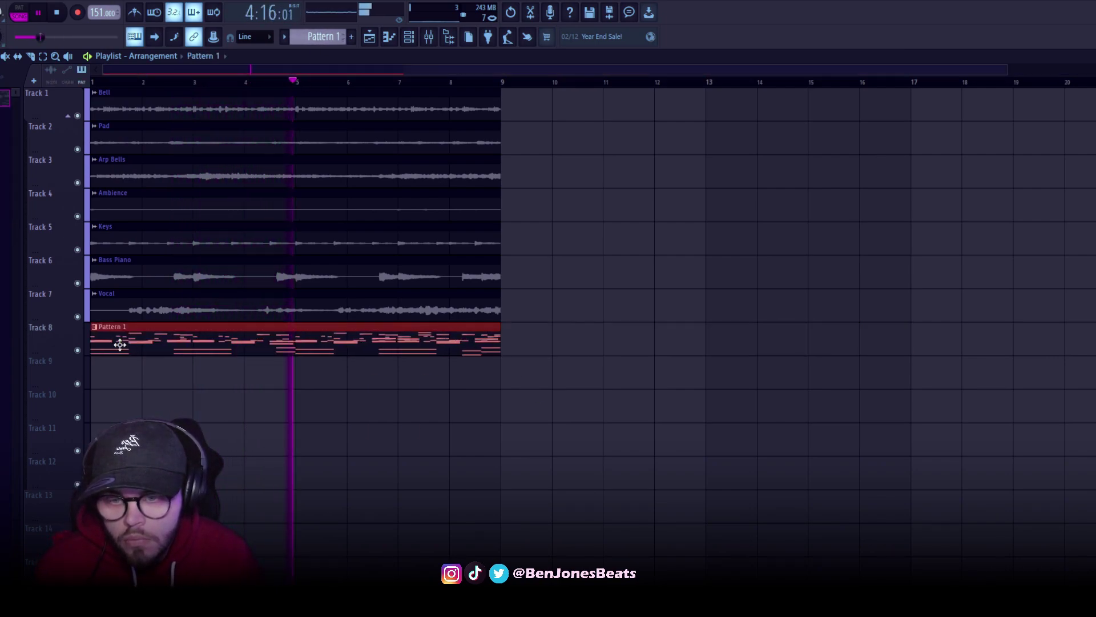
click(408, 41)
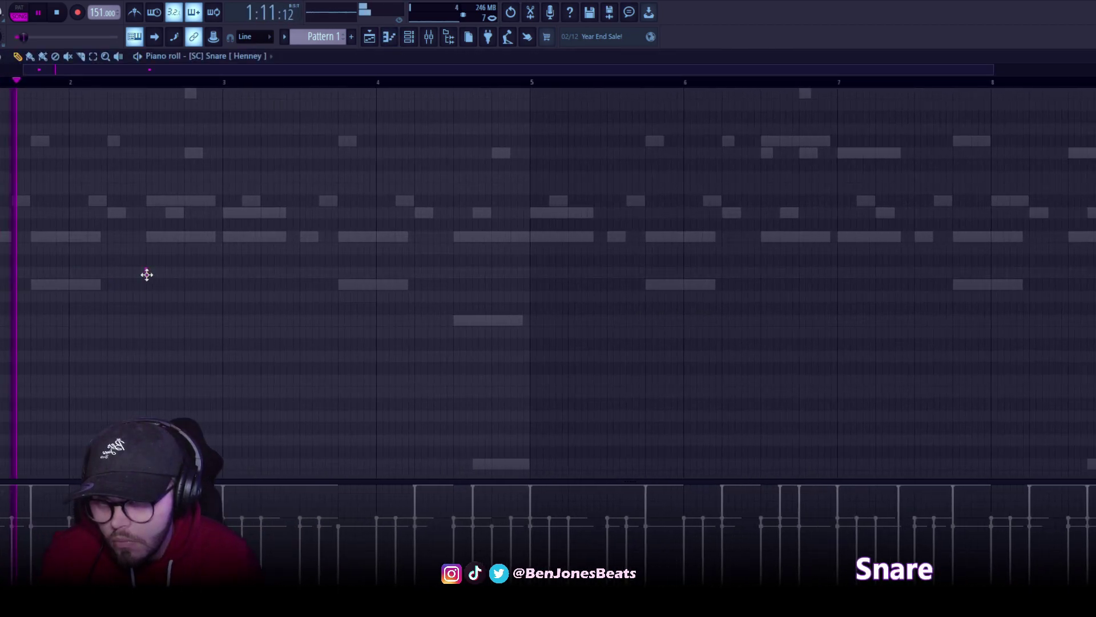
Place [SC] Snare [ Henney ] hits on beat 3 of each bar through bar 8.
click(147, 273)
click(300, 272)
click(453, 272)
click(607, 273)
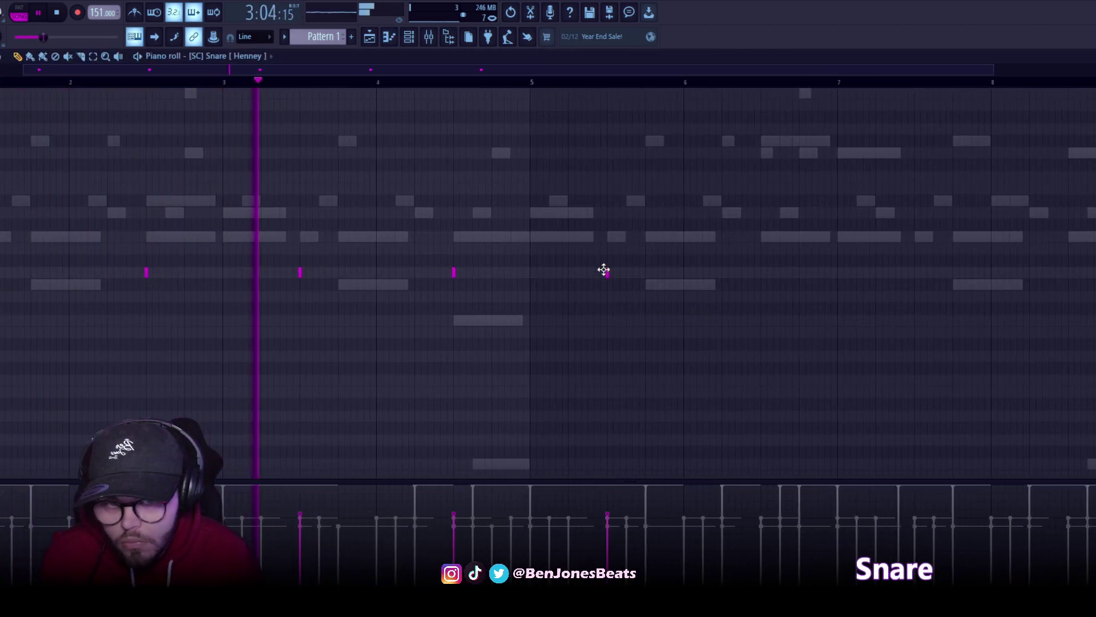
click(763, 272)
scroll(756, 311, up, 2)
click(752, 272)
click(946, 272)
key(F5)
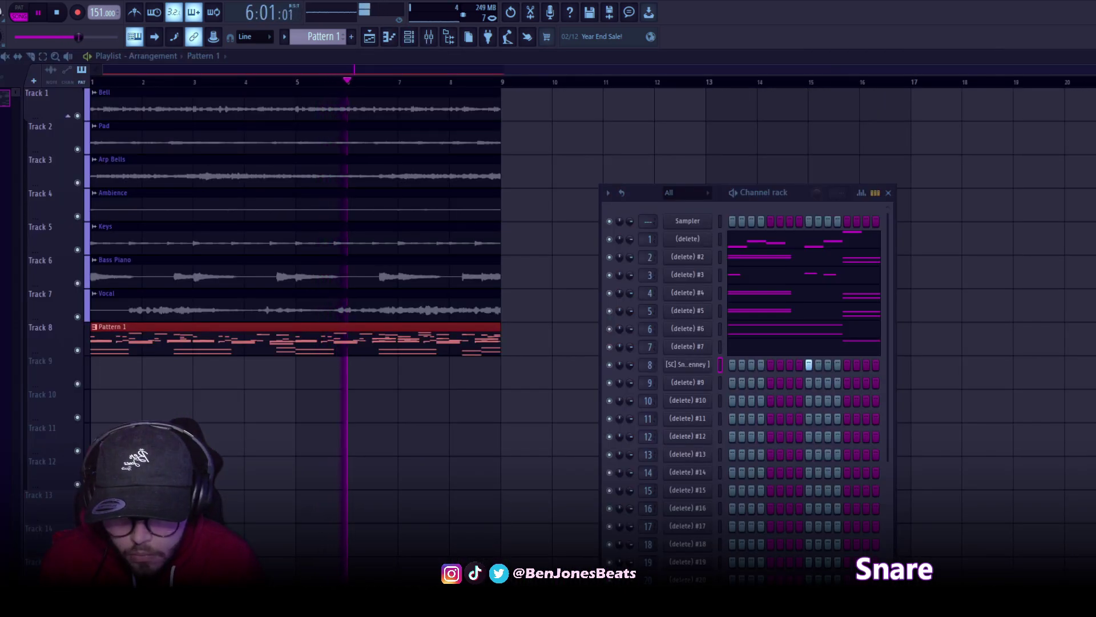
Load [SC] Snare [ fav ] into channel 9 and add off-beat accent hits across the first four bars.
drag(689, 386, 693, 388)
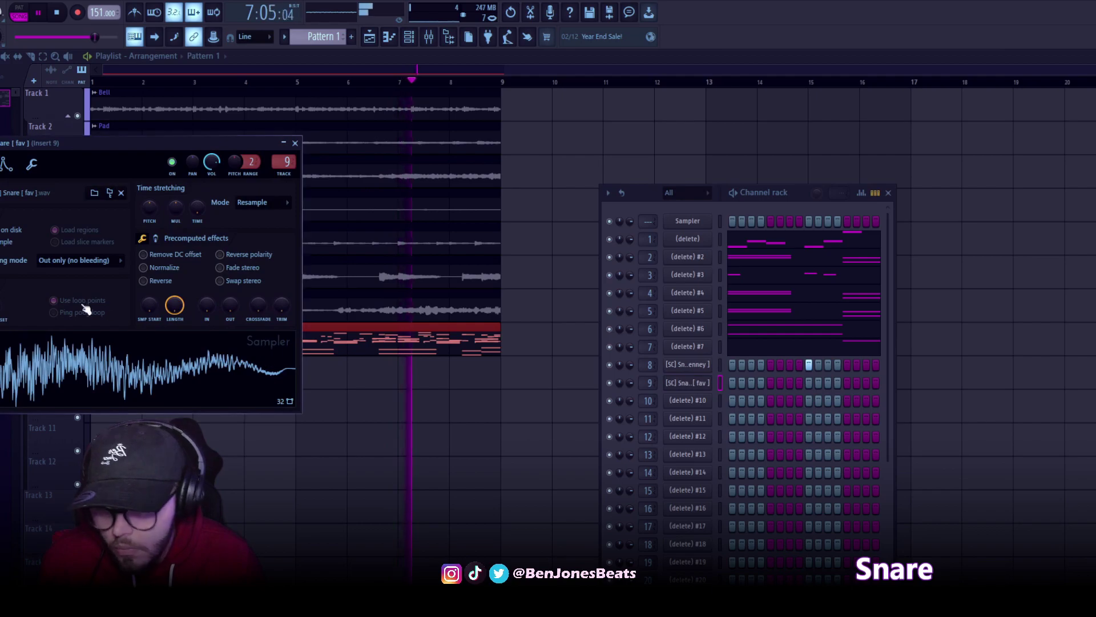
key(F7)
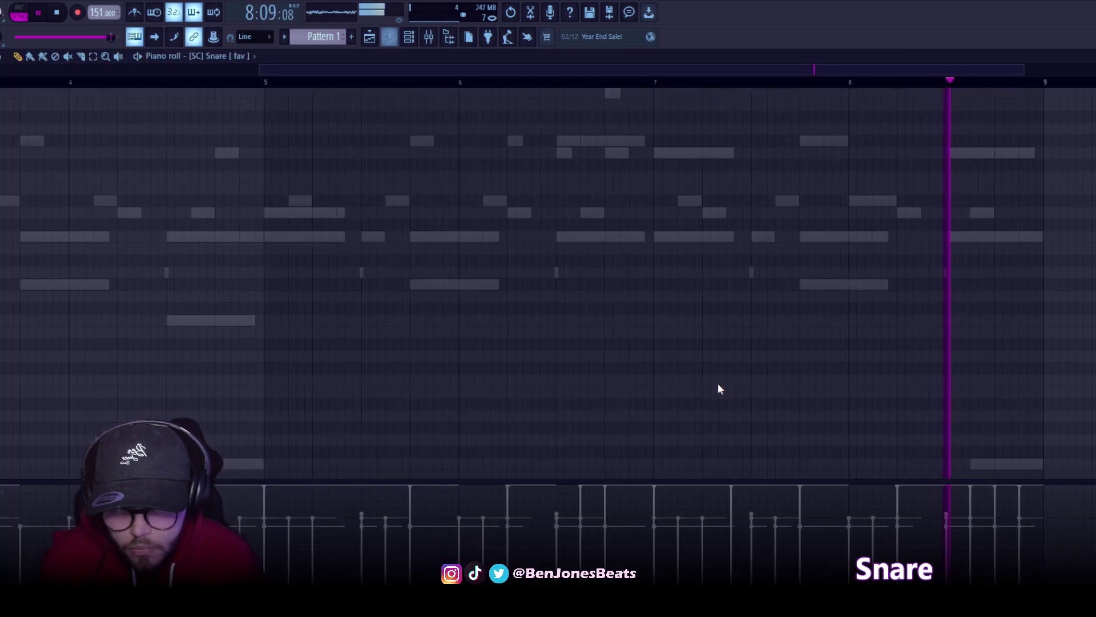
click(87, 380)
click(100, 380)
scroll(143, 388, down, 2)
click(341, 380)
click(480, 381)
click(526, 381)
Duplicate the accent snare hits from the first four bars into bars 5 to 8.
scroll(607, 380, down, 1)
key(ctrl+a)
drag(393, 381, 405, 393)
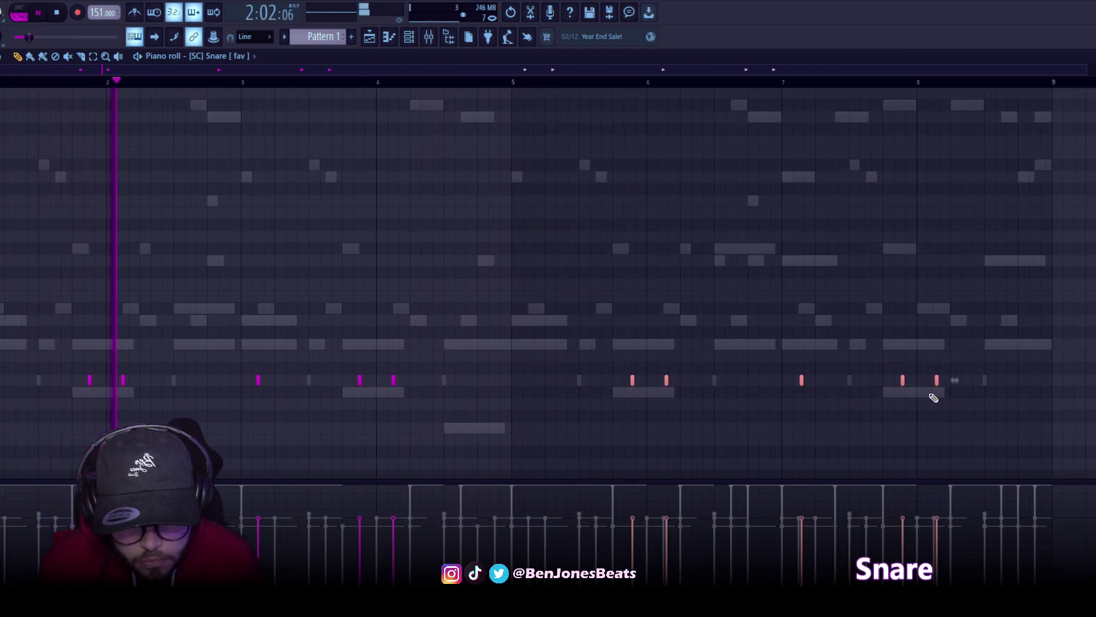
Delete the accent snare hit early in bar 7 and add a lower-pitched four-hit roll late in bar 6.
scroll(638, 397, up, 2)
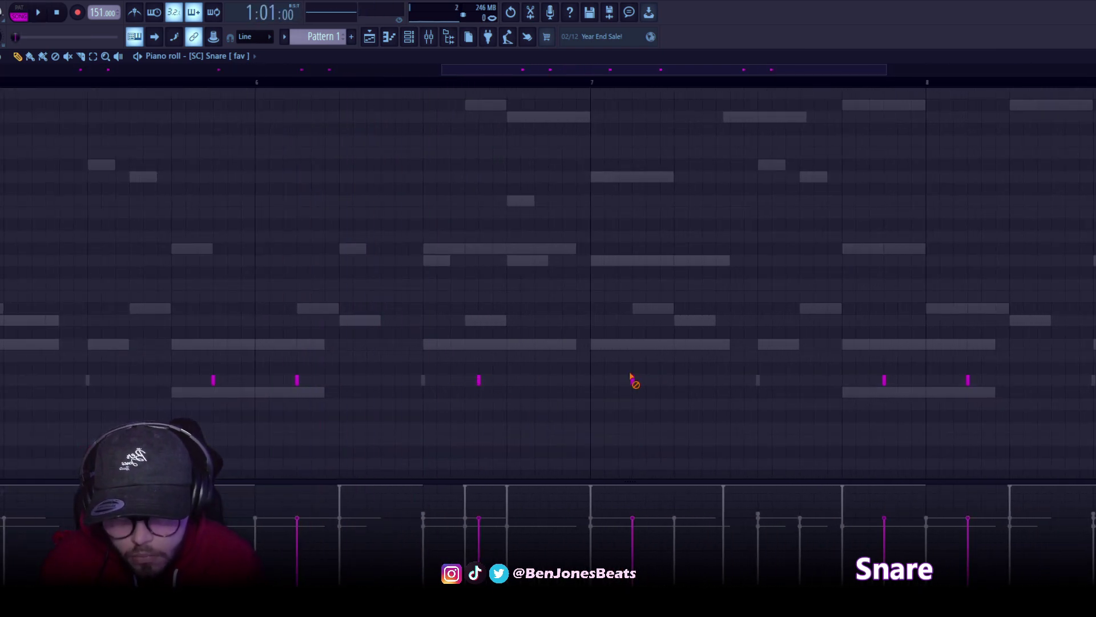
right_click(632, 380)
scroll(571, 377, down, 2)
click(507, 357)
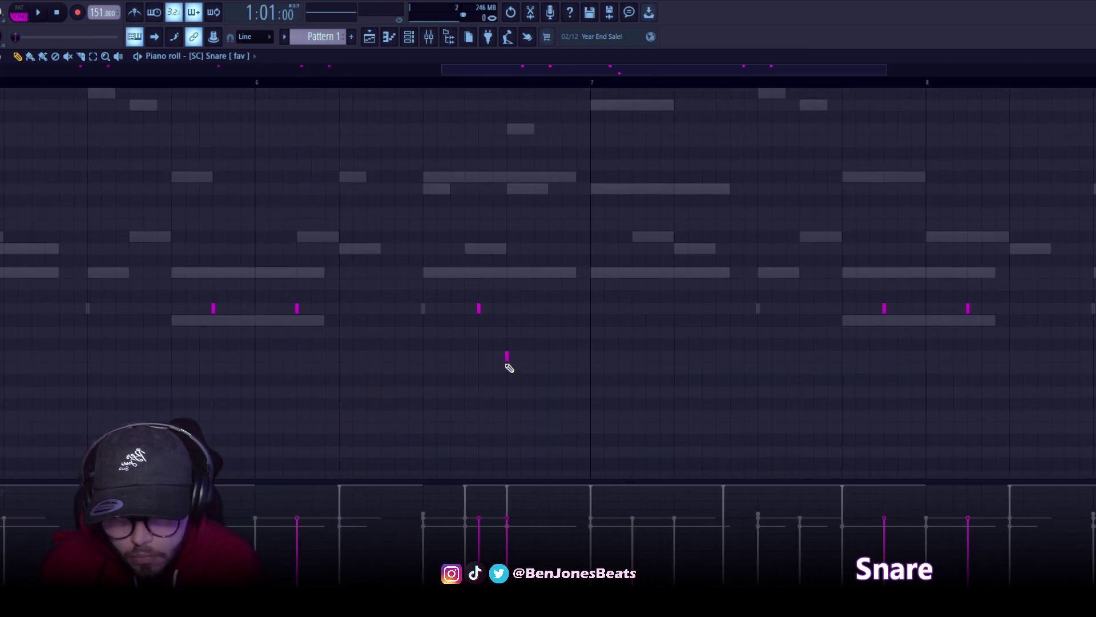
Add a lower-pitched three-hit snare fill late in bar 4 and play the pattern back.
click(395, 391)
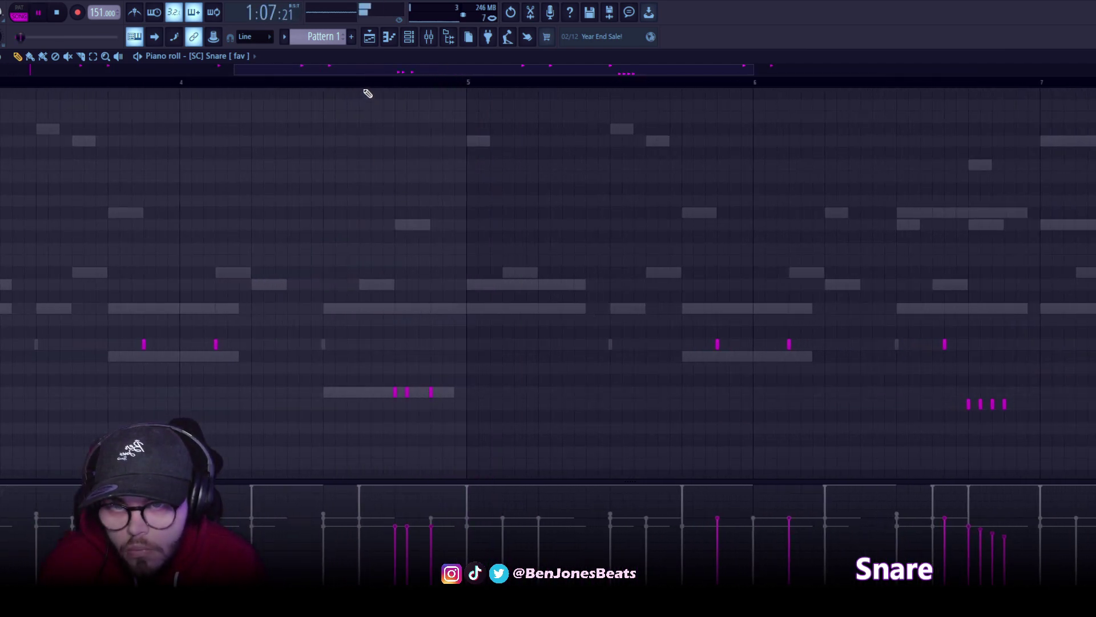
key(space)
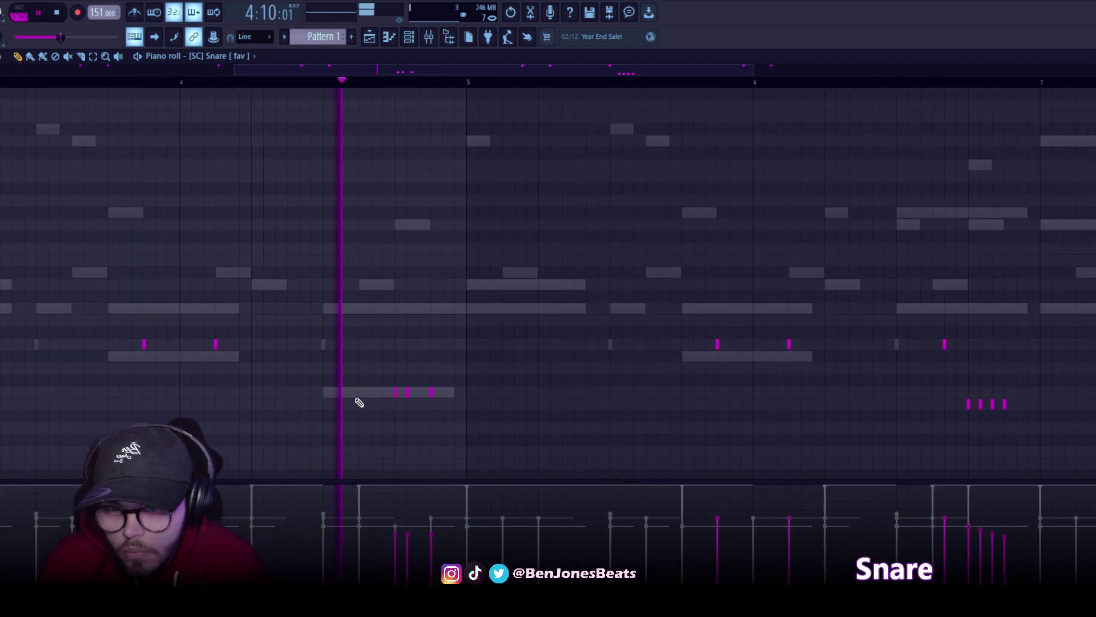
drag(386, 403, 449, 392)
scroll(377, 412, up, 1)
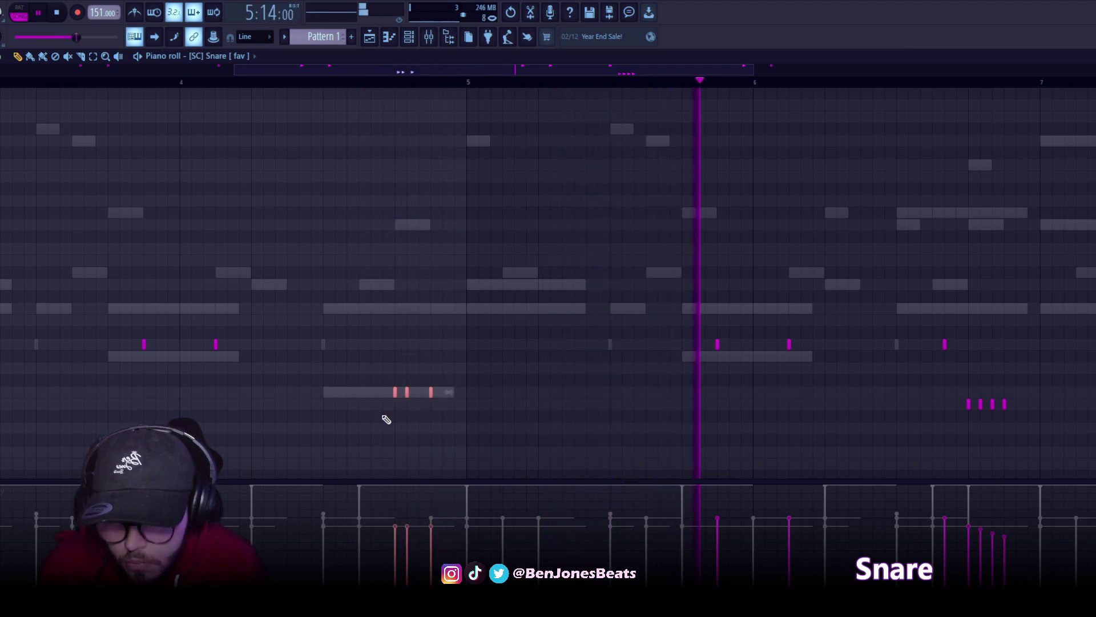
scroll(415, 426, down, 2)
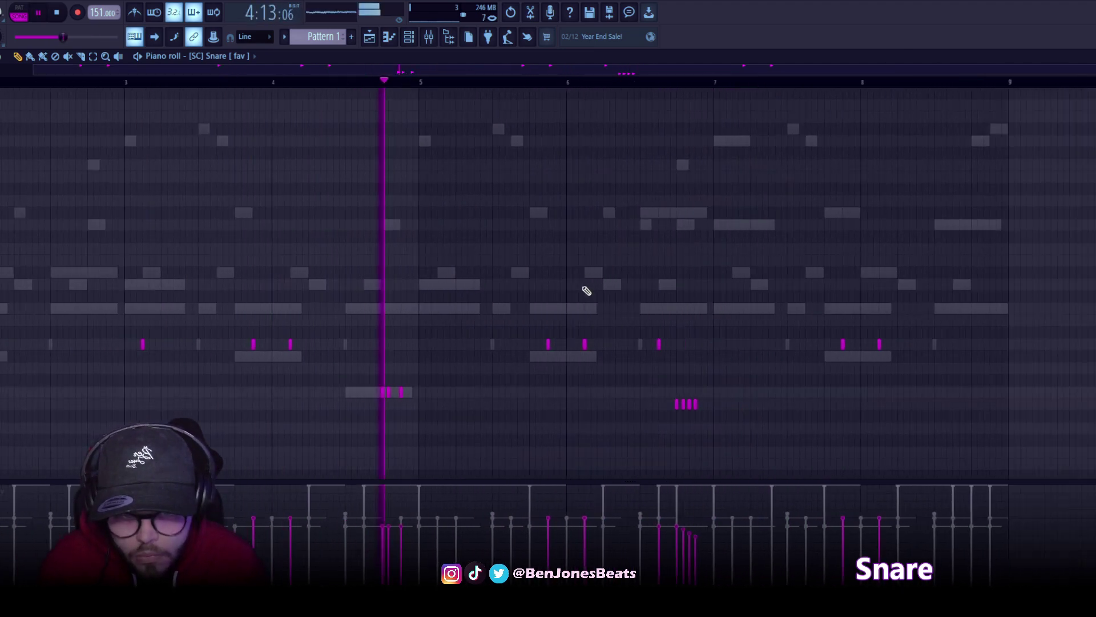
scroll(619, 381, up, 2)
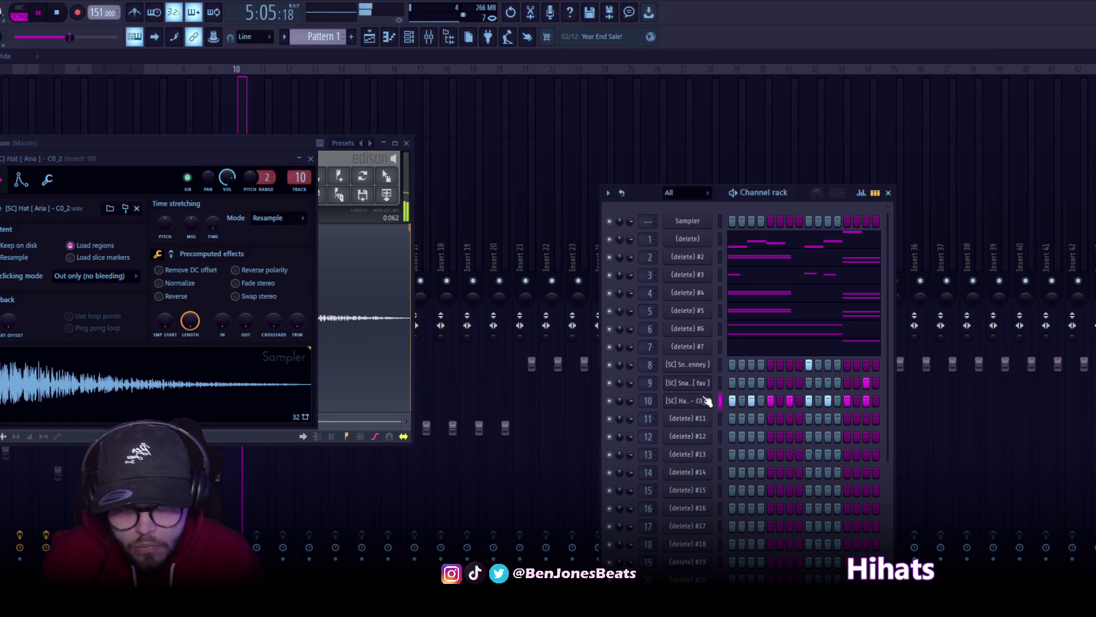
Extend the [SC] Hat [ Aria ] eighth-note hits across all eight bars of the pattern.
right_click(693, 399)
click(720, 413)
scroll(724, 415, down, 2)
drag(792, 344, 3, 383)
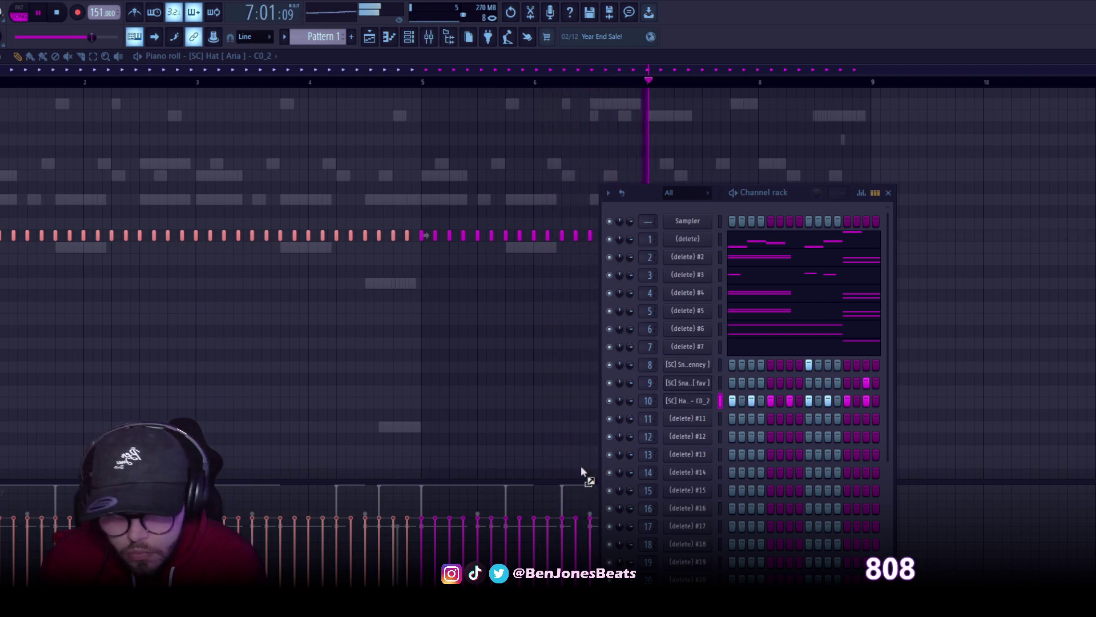
Program the [SC] 808 [ 734 Spinz ] pattern across the eight bars, with pitches following the bass melody.
click(193, 289)
click(318, 289)
key(space)
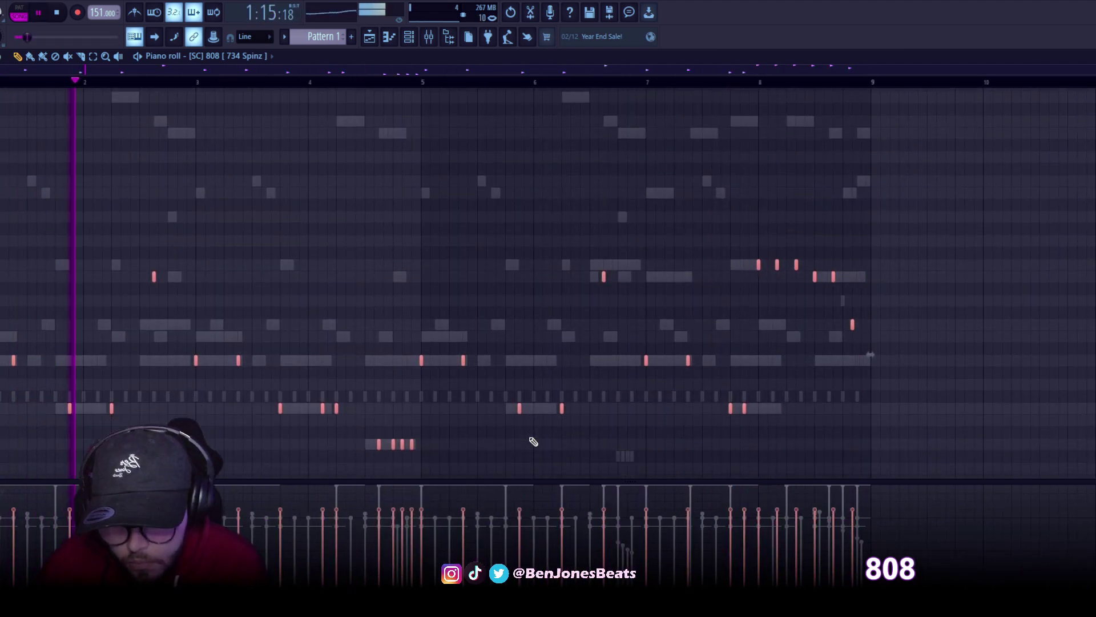
Lower the 808's level slightly on mixer Insert 11.
scroll(529, 443, down, 2)
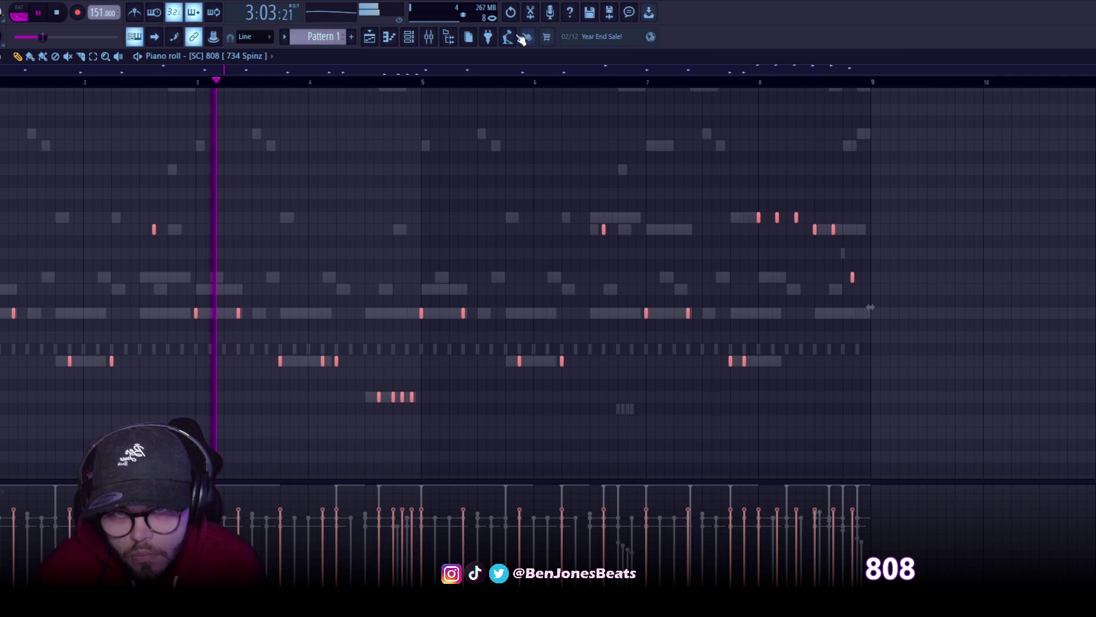
click(431, 35)
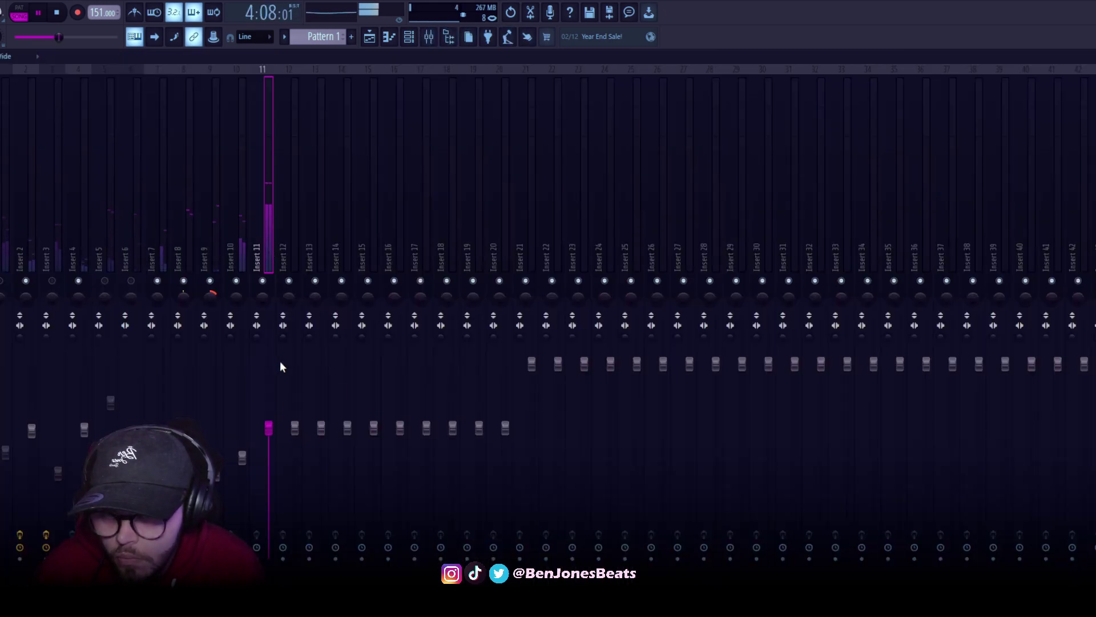
click(410, 39)
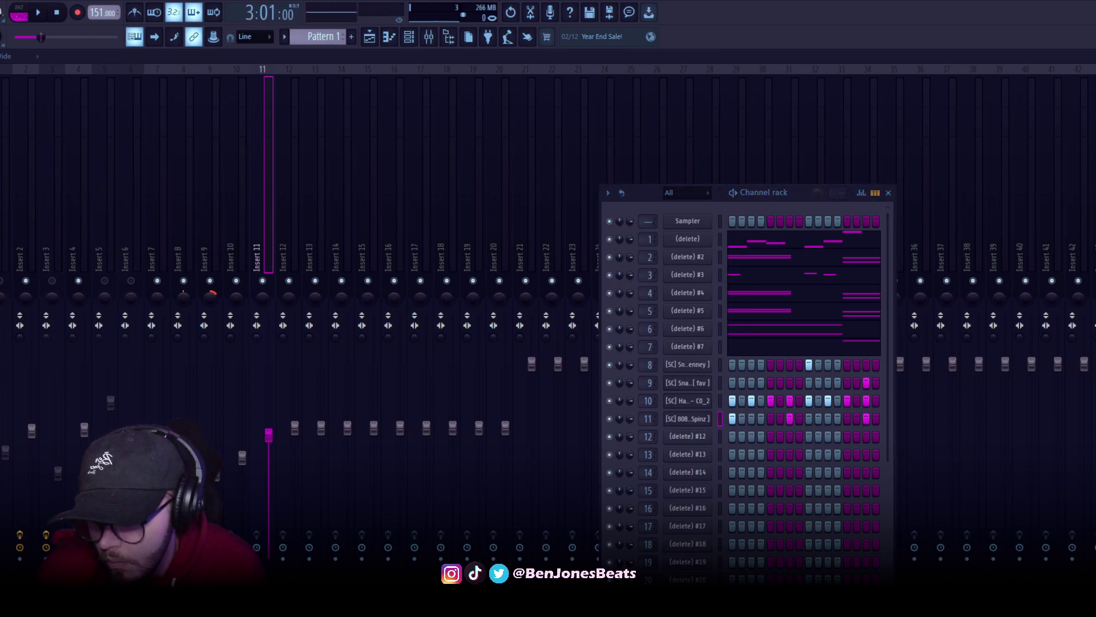
Load [SC] Kick [ Mixed Rack ] into channel 12 and place syncopated kick hits across the first four bars.
click(697, 440)
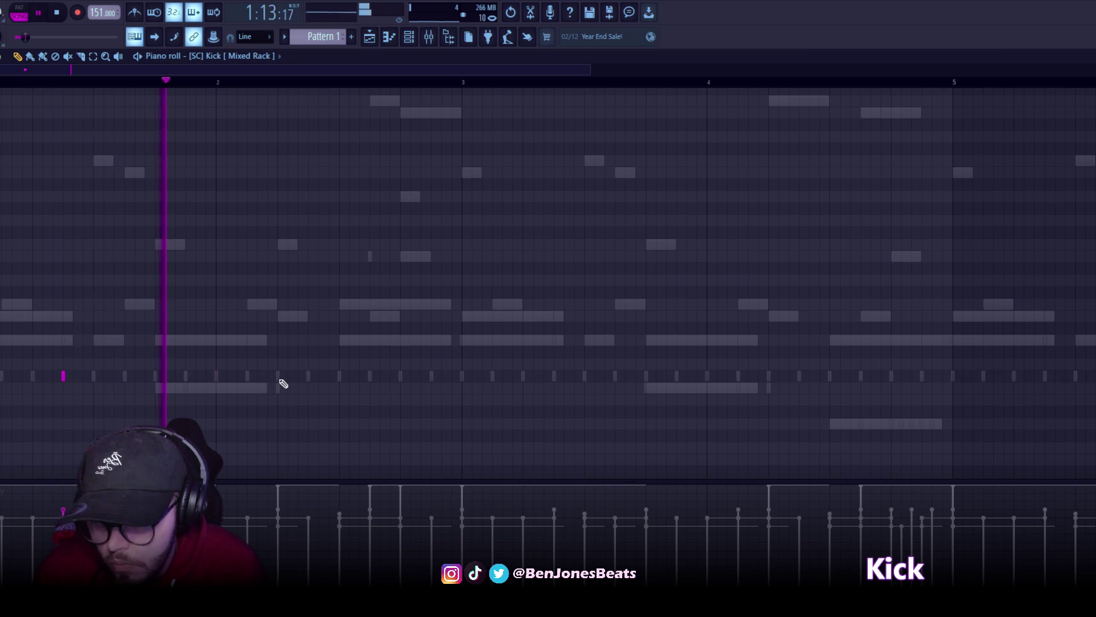
click(278, 376)
click(370, 376)
click(472, 376)
click(768, 376)
click(739, 376)
scroll(816, 377, down, 1)
click(818, 377)
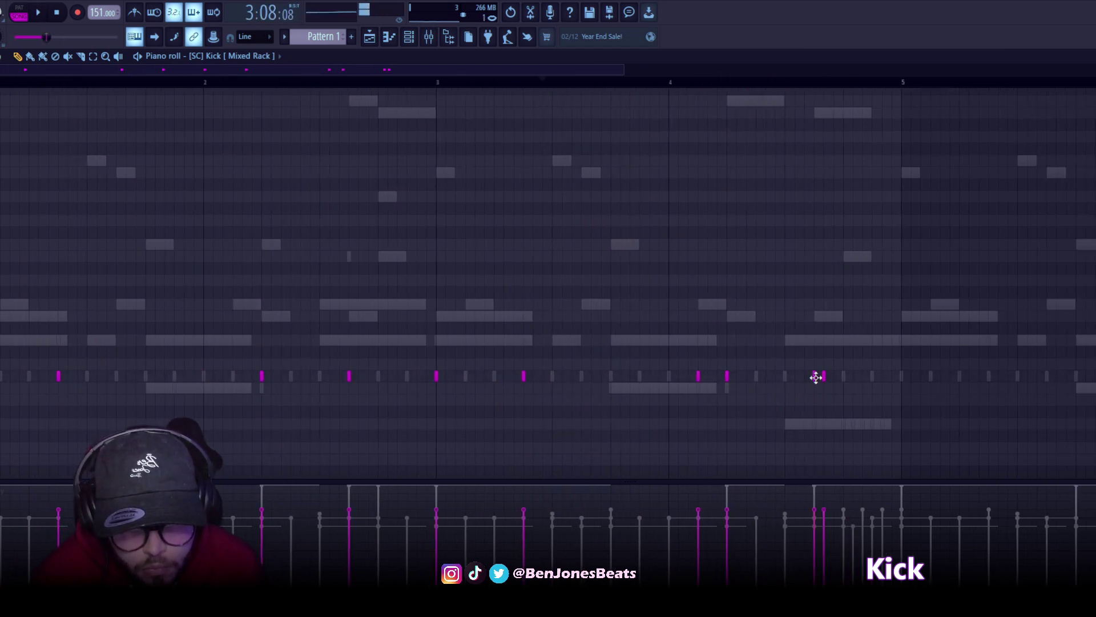
Duplicate the four-bar kick pattern into bars 5 to 8 and play it back.
scroll(817, 378, down, 3)
key(ctrl+a)
drag(43, 376, 558, 398)
drag(687, 377, 917, 438)
key(space)
scroll(913, 438, up, 2)
scroll(729, 448, up, 3)
drag(720, 431, 478, 411)
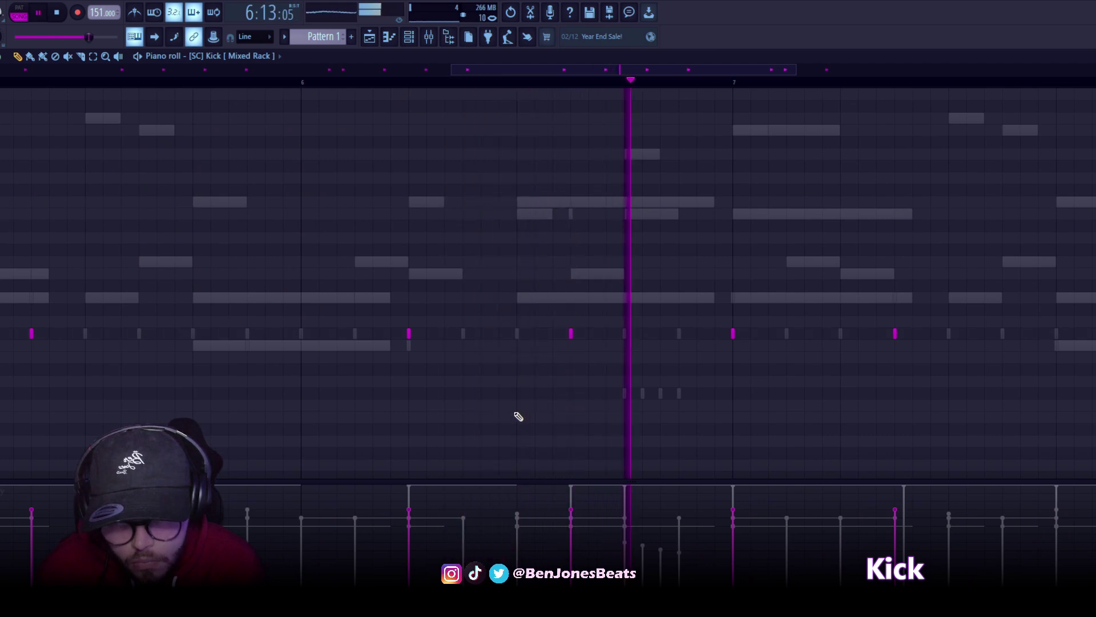
Vary the kicks between bars 6 and 8 by adding new hits and deleting some duplicated ones.
scroll(262, 416, up, 3)
click(581, 363)
right_click(742, 363)
scroll(738, 370, up, 1)
drag(1002, 403, 676, 405)
right_click(668, 364)
Add three kick hits with rising velocities in the second half of bar 8 and play the pattern.
click(604, 363)
click(689, 363)
click(773, 363)
drag(821, 359, 594, 380)
key(space)
key(space)
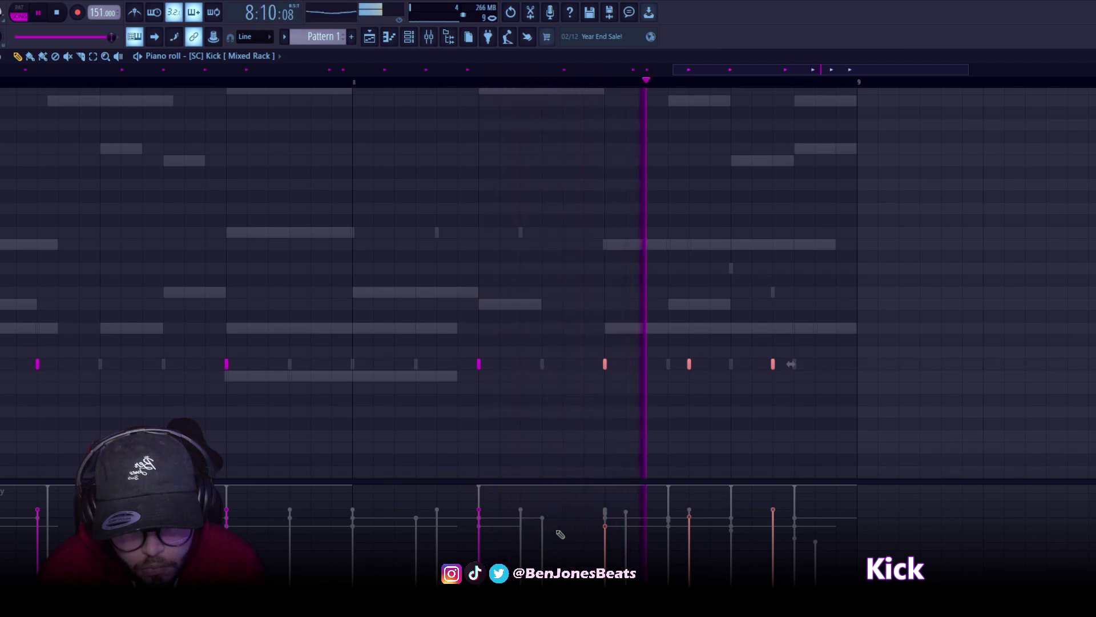
Lower the kick's level slightly on mixer Insert 12 and return to the playlist.
click(429, 37)
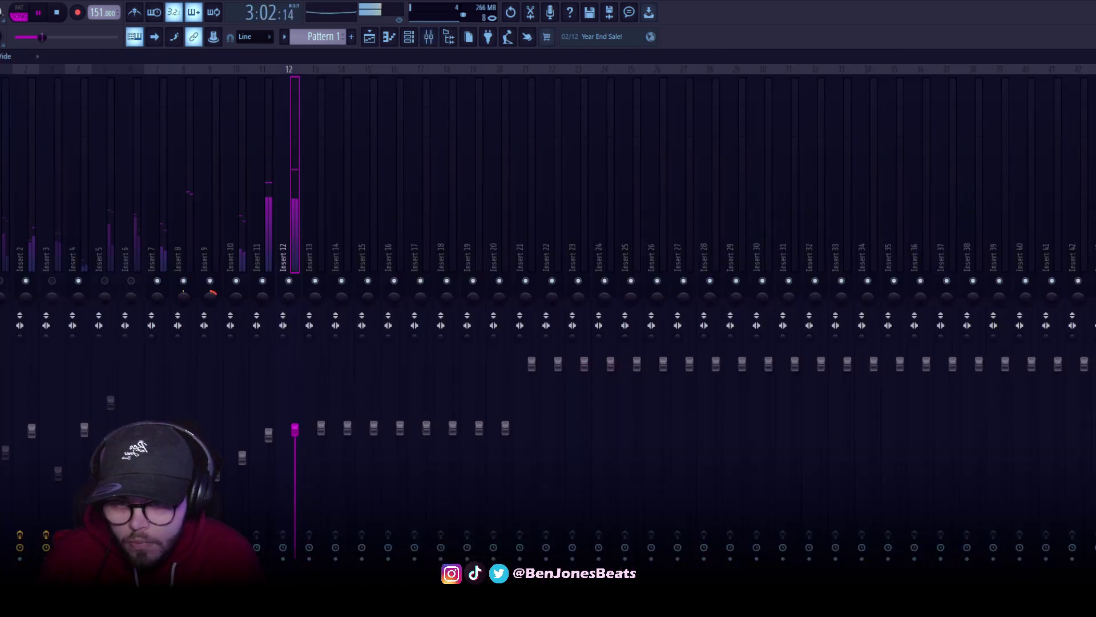
click(369, 38)
Add a fast roll on beat 2 of bar 1 in the [SC] Hat [ Aria ] part.
click(409, 38)
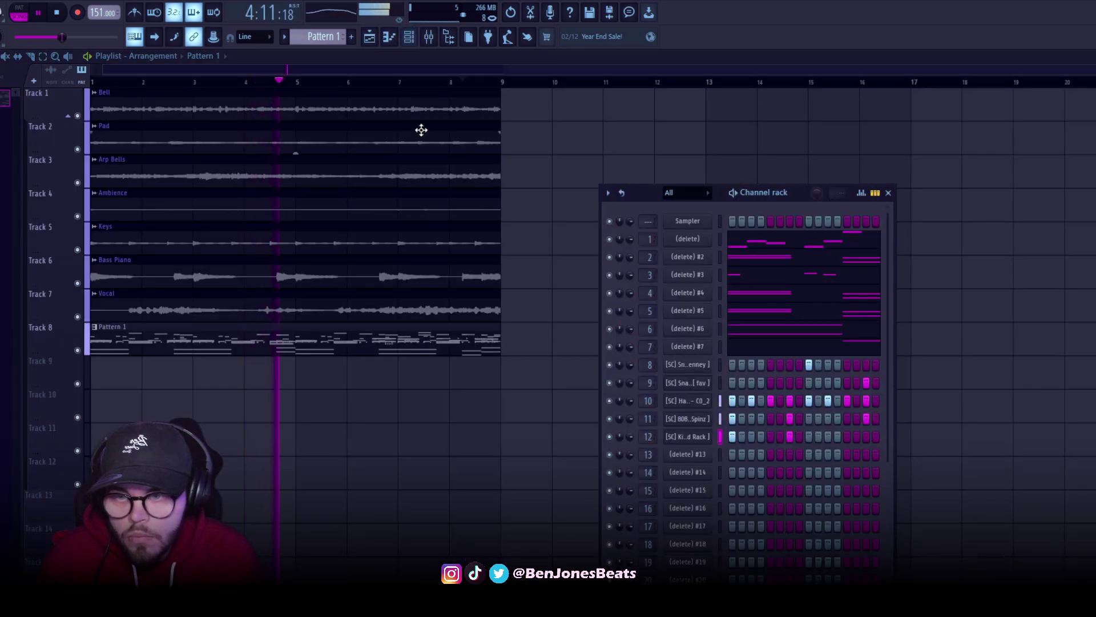
click(701, 403)
scroll(161, 381, up, 2)
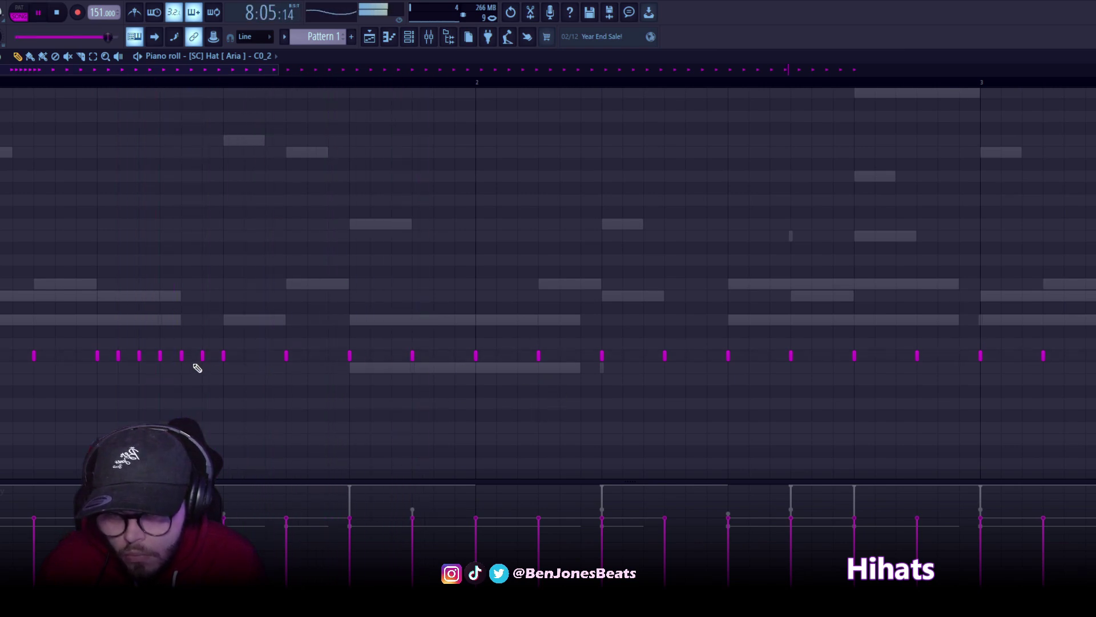
Try a fast hi-hat roll on beat 2 of bar 2.
click(623, 355)
click(644, 355)
scroll(536, 355, down, 2)
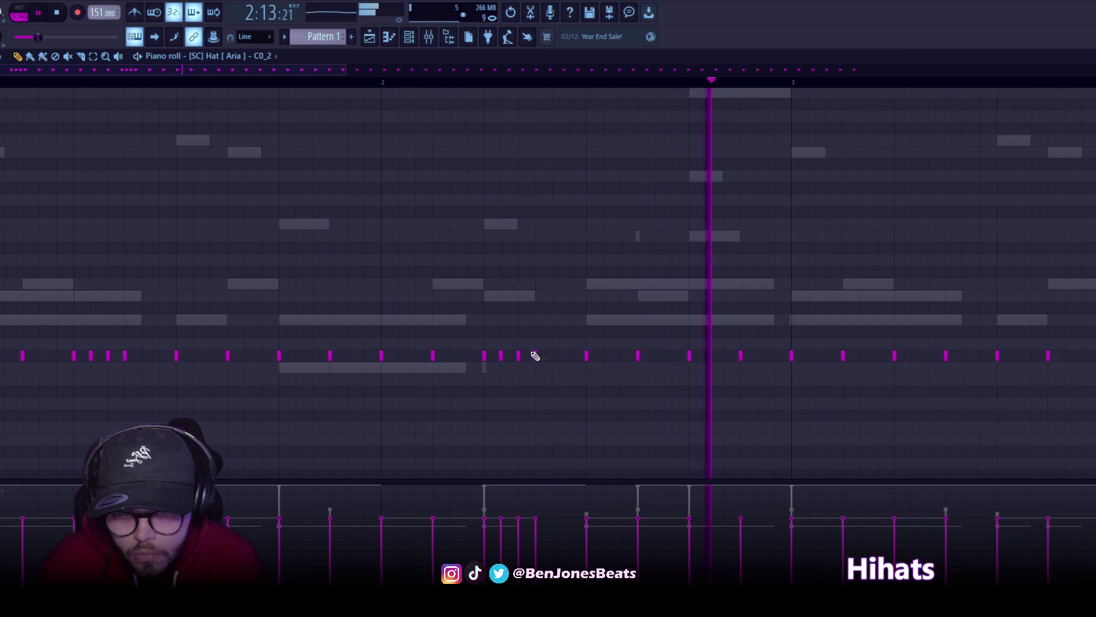
click(559, 356)
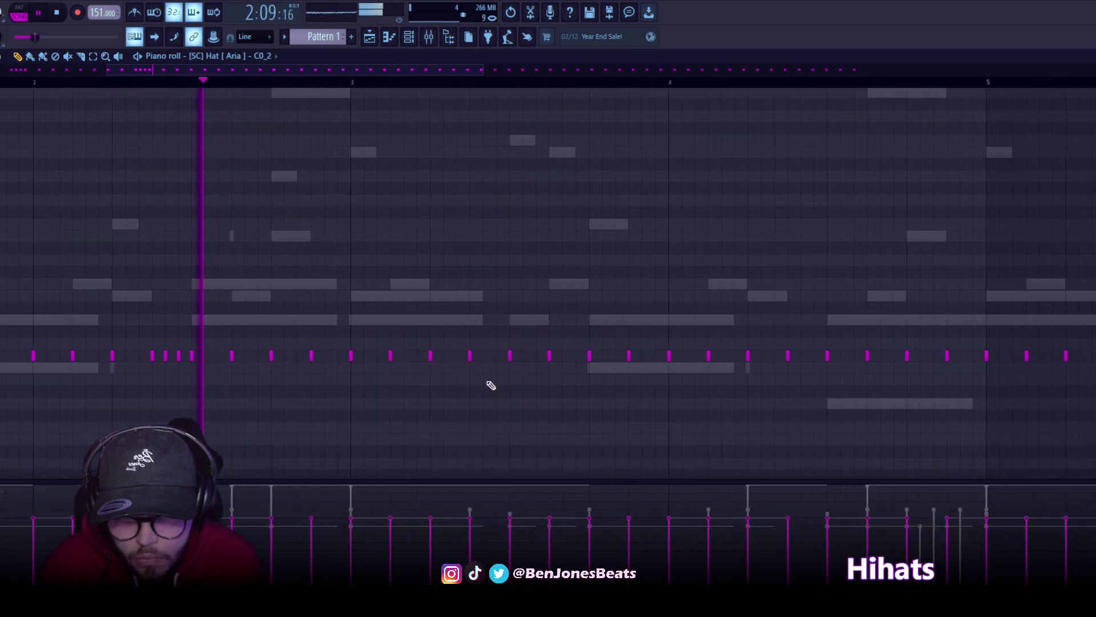
Add fast hi-hat rolls on beat 2 of bars 3, 5 and 7.
click(437, 355)
click(454, 355)
click(834, 355)
click(848, 359)
scroll(849, 383, down, 3)
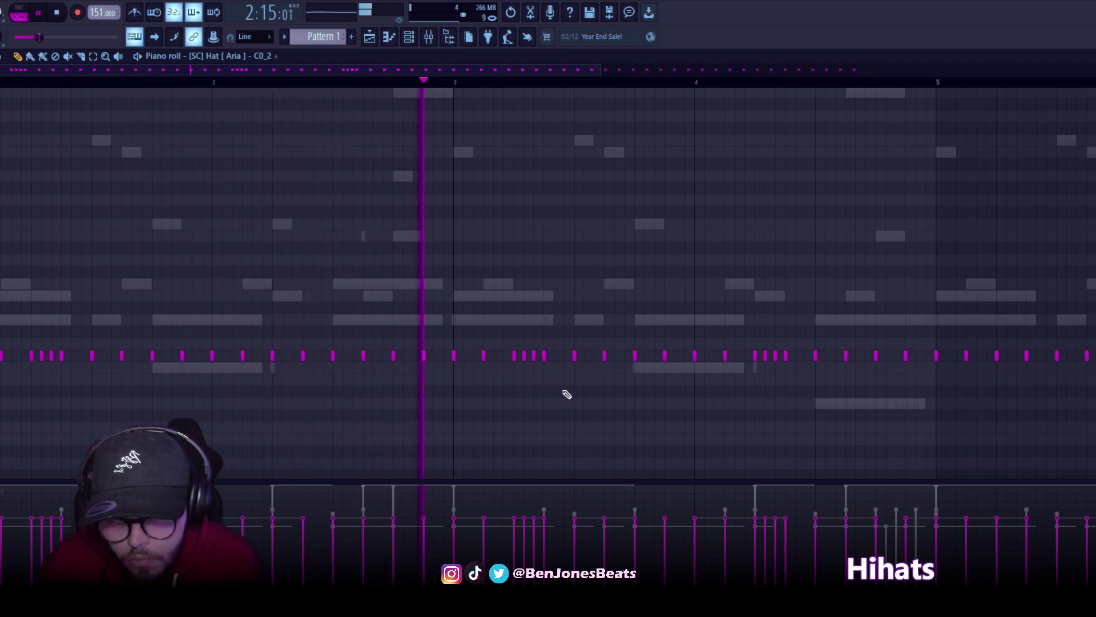
scroll(608, 360, down, 1)
scroll(783, 416, down, 1)
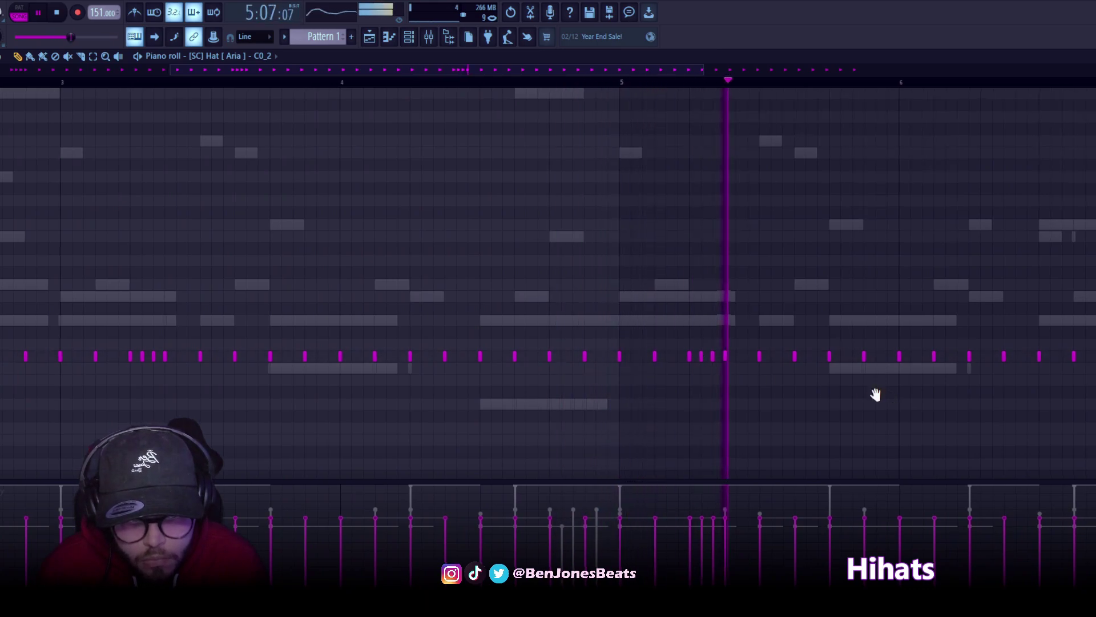
scroll(662, 384, up, 2)
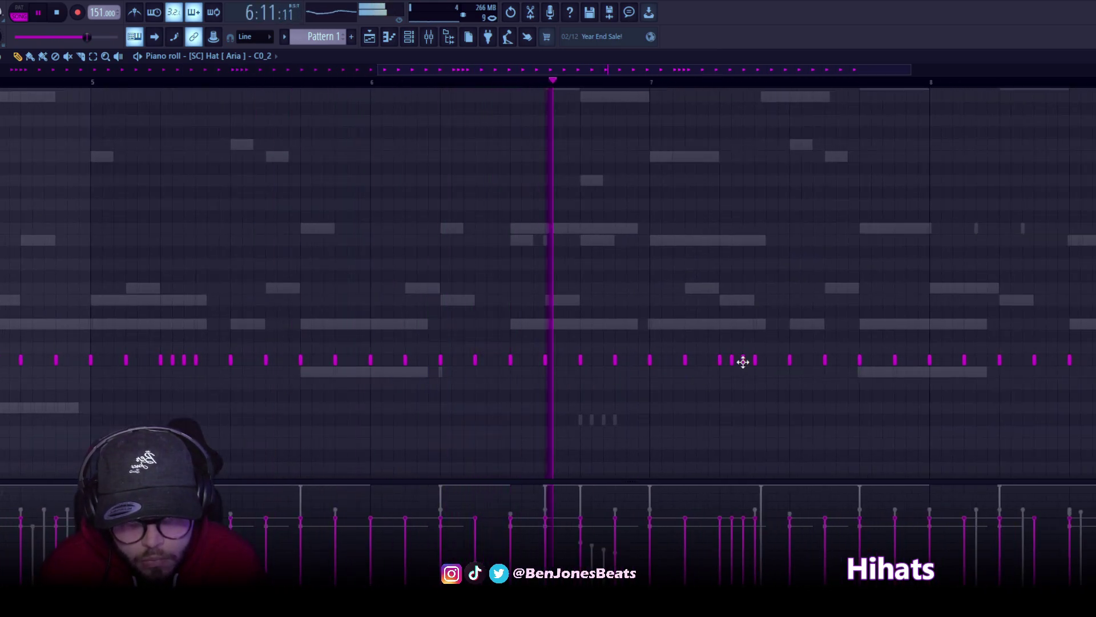
Add quick hi-hat rolls late in bars 2 and 4, including a lower-pitched roll near the end of bar 4.
scroll(674, 412, down, 2)
scroll(231, 433, up, 3)
drag(230, 434, 686, 348)
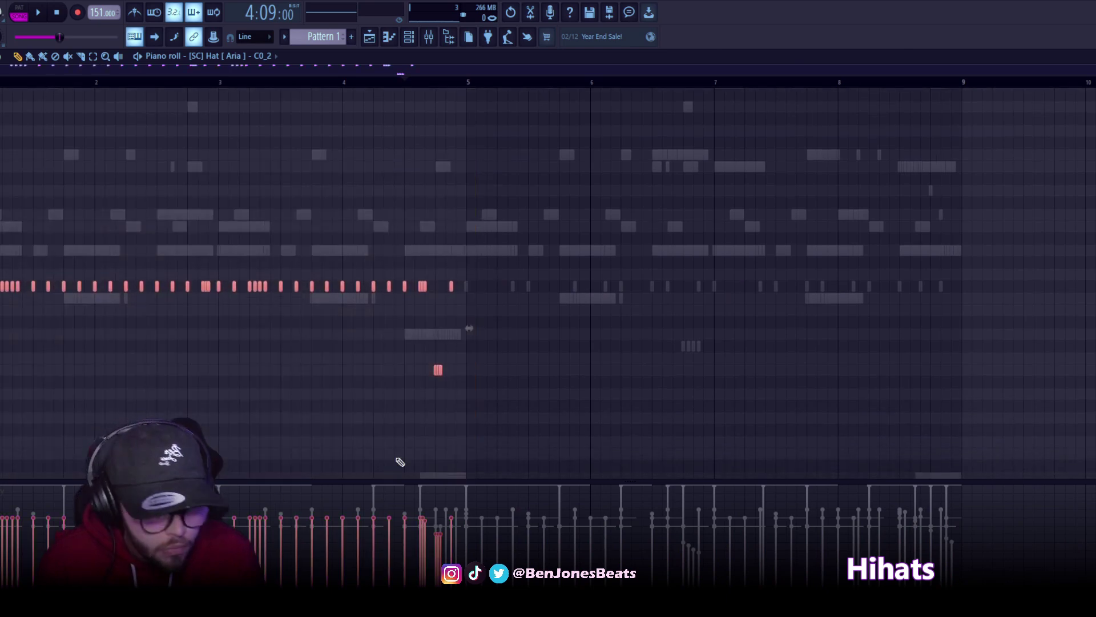
Duplicate the first four bars of hi-hats into bars 5 to 8 and play the pattern back.
key(ctrl+b)
drag(782, 374, 933, 381)
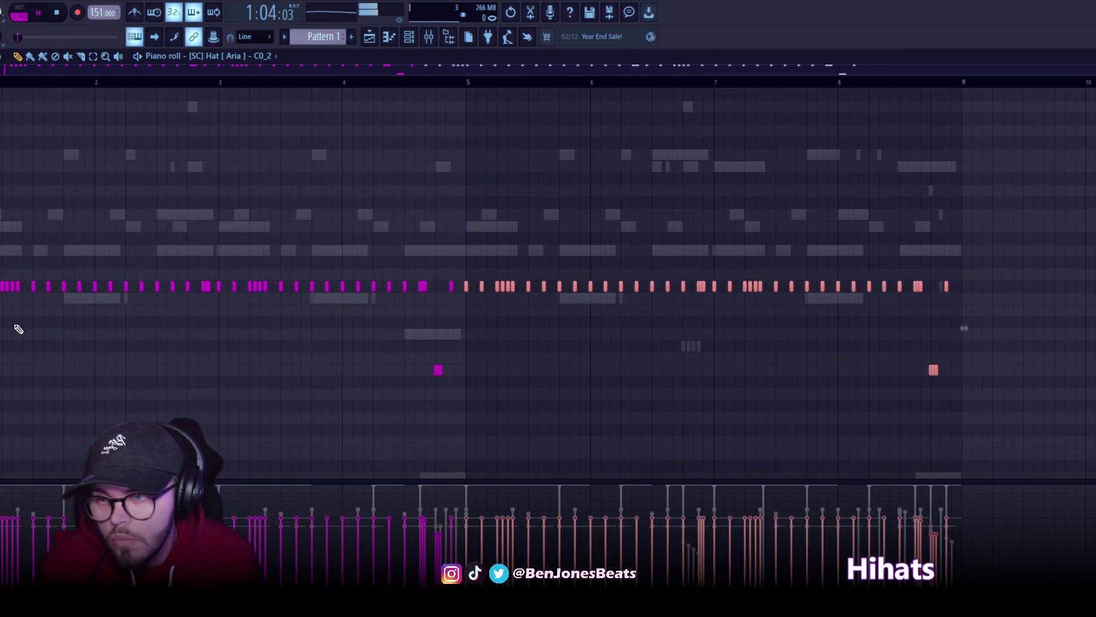
scroll(19, 325, up, 3)
drag(251, 407, 323, 416)
ctrl+click(324, 414)
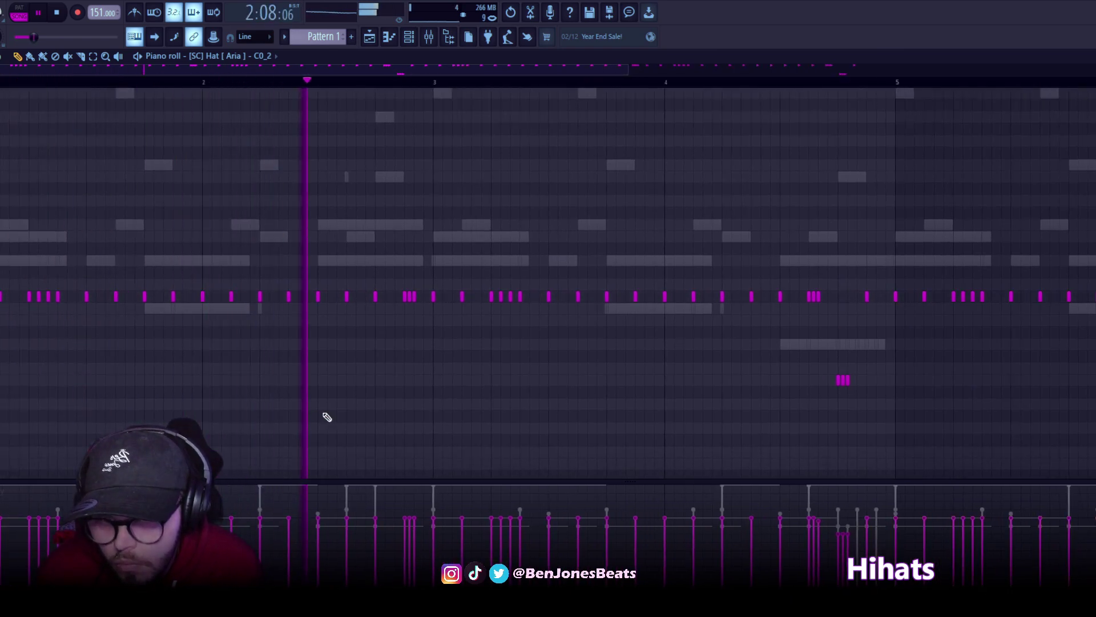
scroll(524, 448, down, 2)
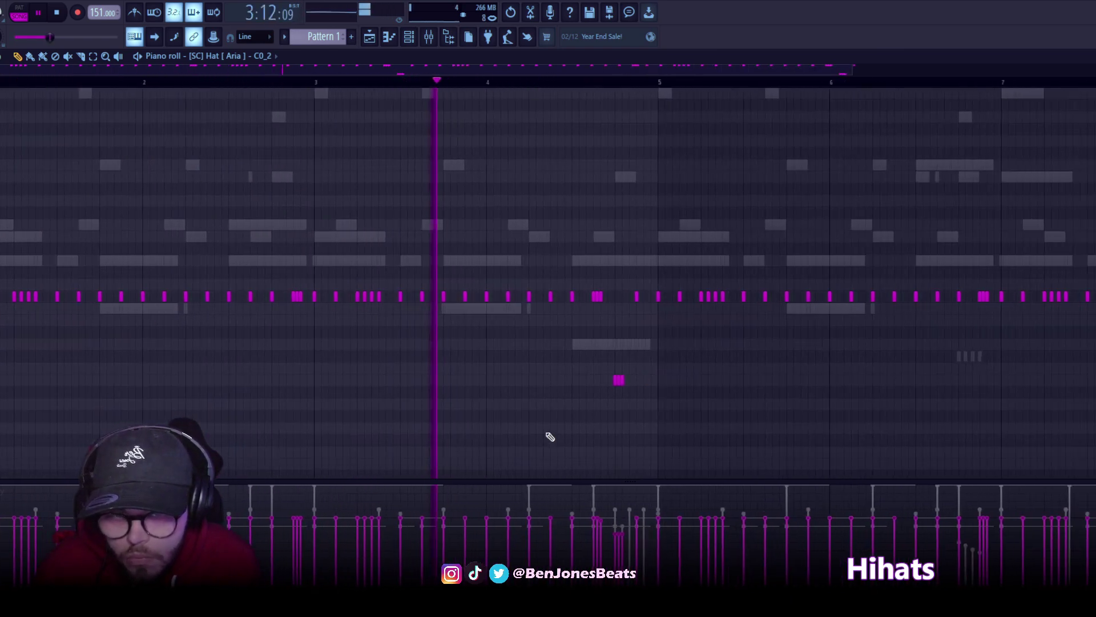
Add a three-note, much lower-pitched hi-hat roll at the very end of bar 8.
scroll(976, 431, up, 4)
drag(975, 432, 223, 365)
scroll(742, 457, up, 3)
mouse_move(714, 461)
mouse_down()
mouse_move(708, 352)
mouse_move(721, 371)
mouse_move(698, 347)
mouse_up()
click(689, 352)
click(707, 360)
scroll(706, 371, down, 5)
scroll(703, 352, down, 1)
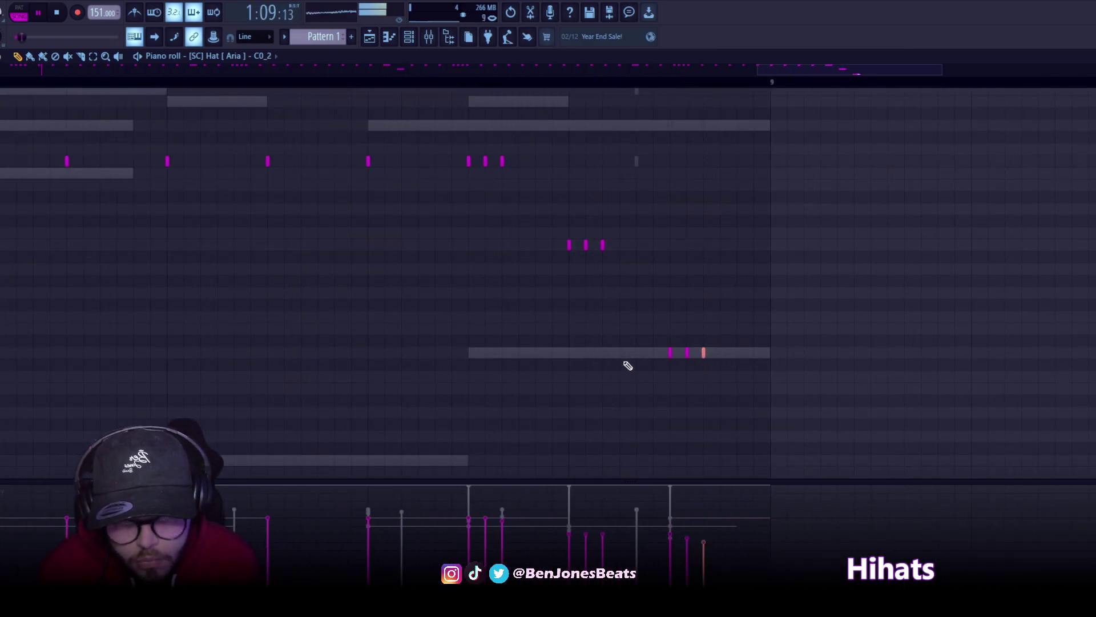
scroll(844, 313, down, 4)
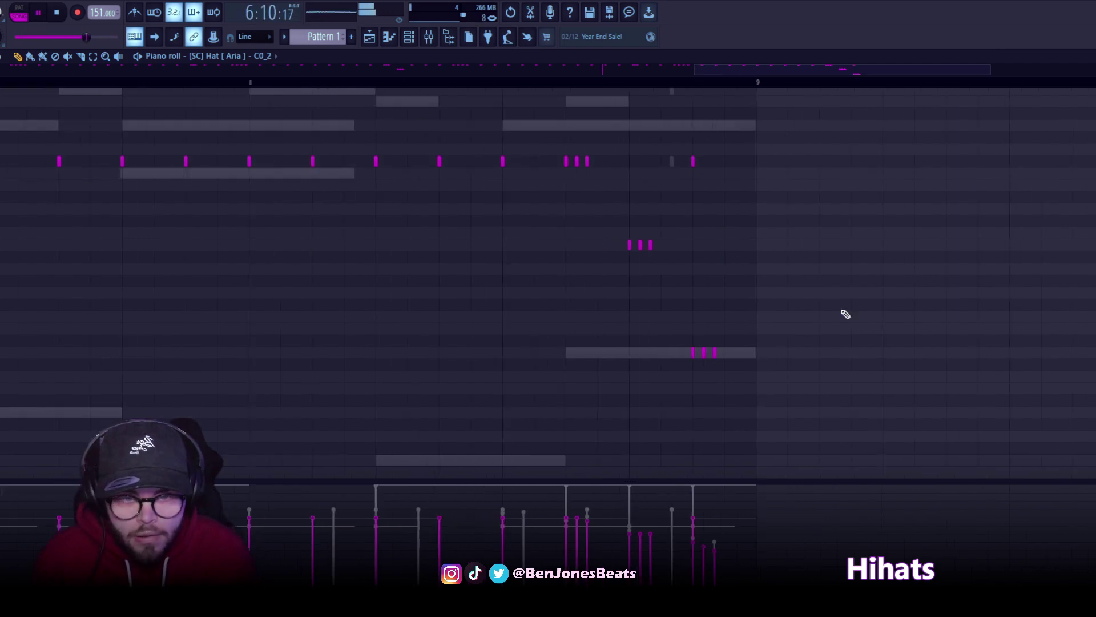
scroll(915, 257, down, 4)
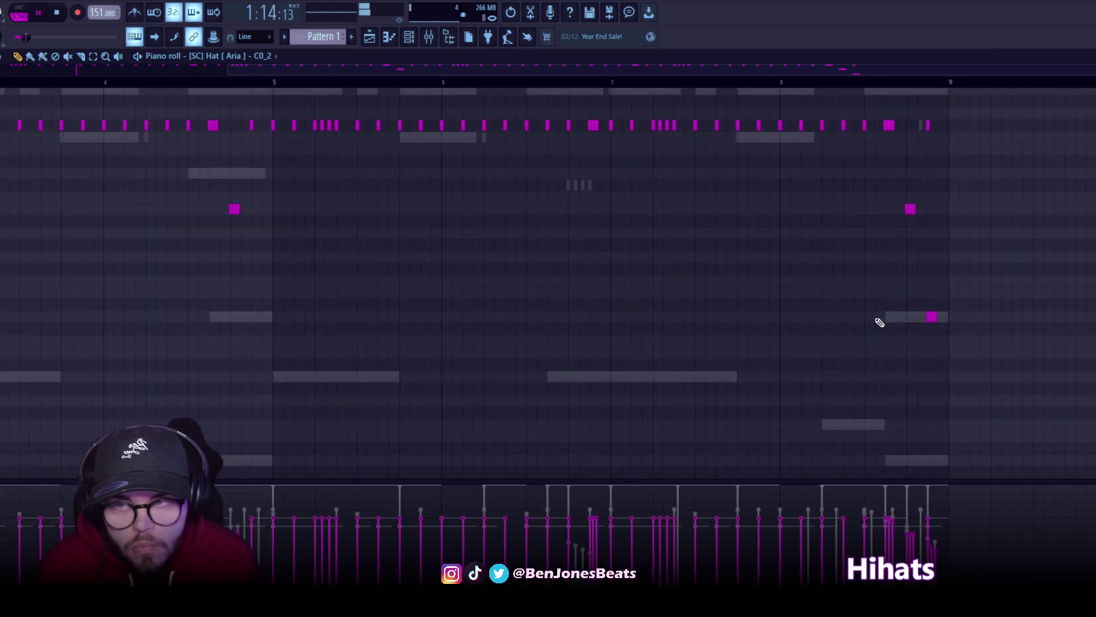
Delete the single hat near the end of bar 8 and shift the bar's two lower-pitched rolls slightly earlier.
scroll(882, 321, up, 5)
scroll(206, 60, up, 2)
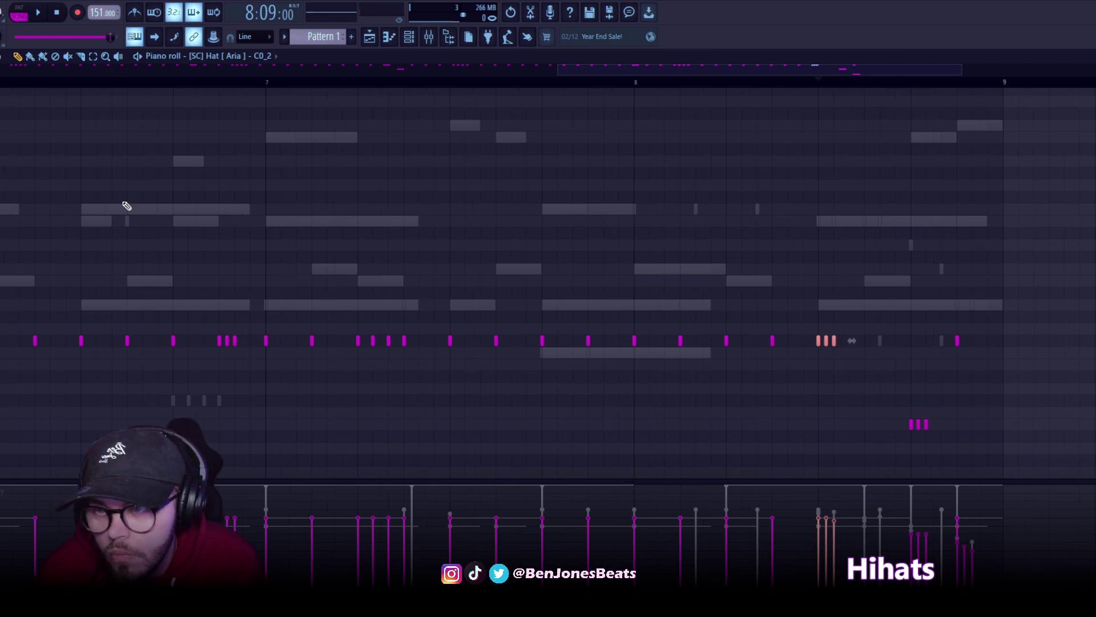
scroll(939, 274, down, 1)
right_click(957, 304)
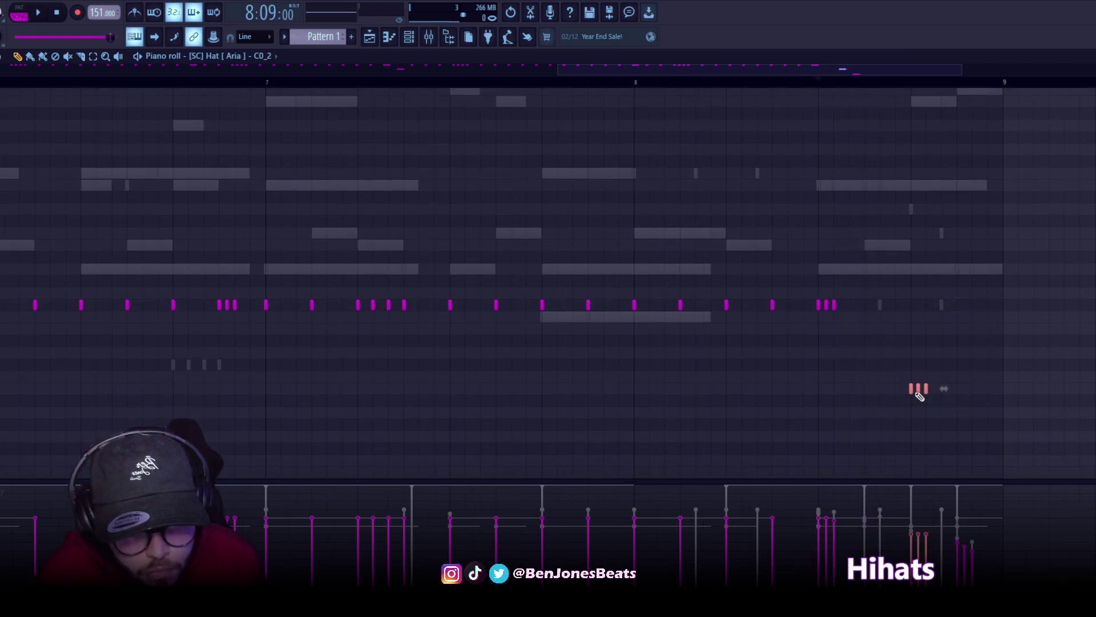
drag(909, 391, 880, 390)
key(space)
scroll(932, 394, down, 2)
key(space)
key(space)
drag(1009, 407, 935, 454)
key(space)
key(space)
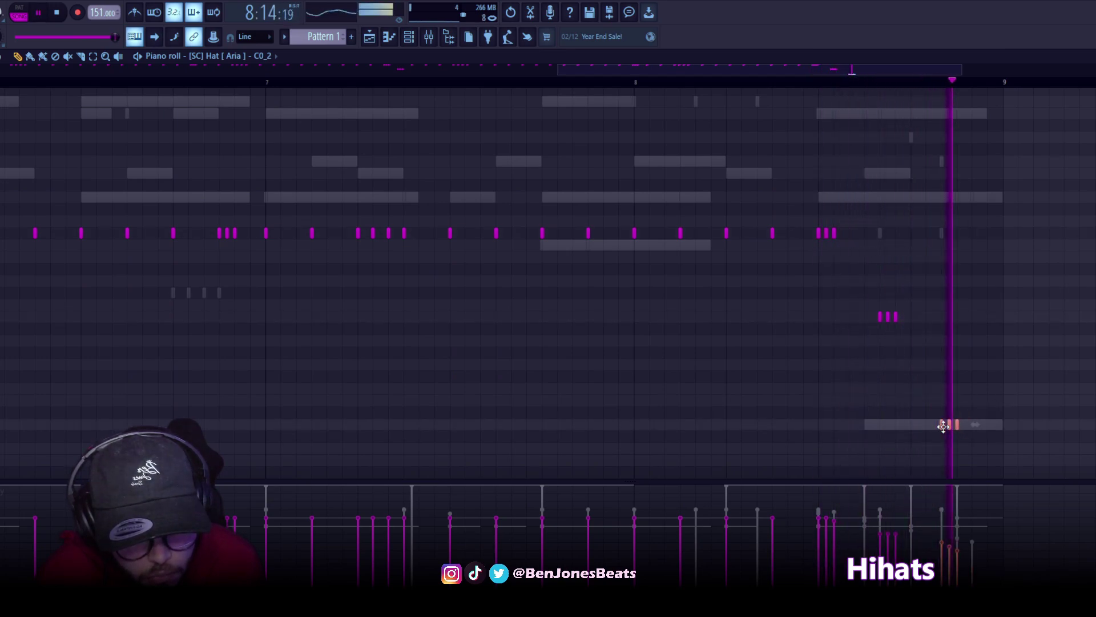
Raise the hi-hat's level slightly on mixer insert 10 and unmute insert 8.
key(F9)
drag(245, 457, 245, 447)
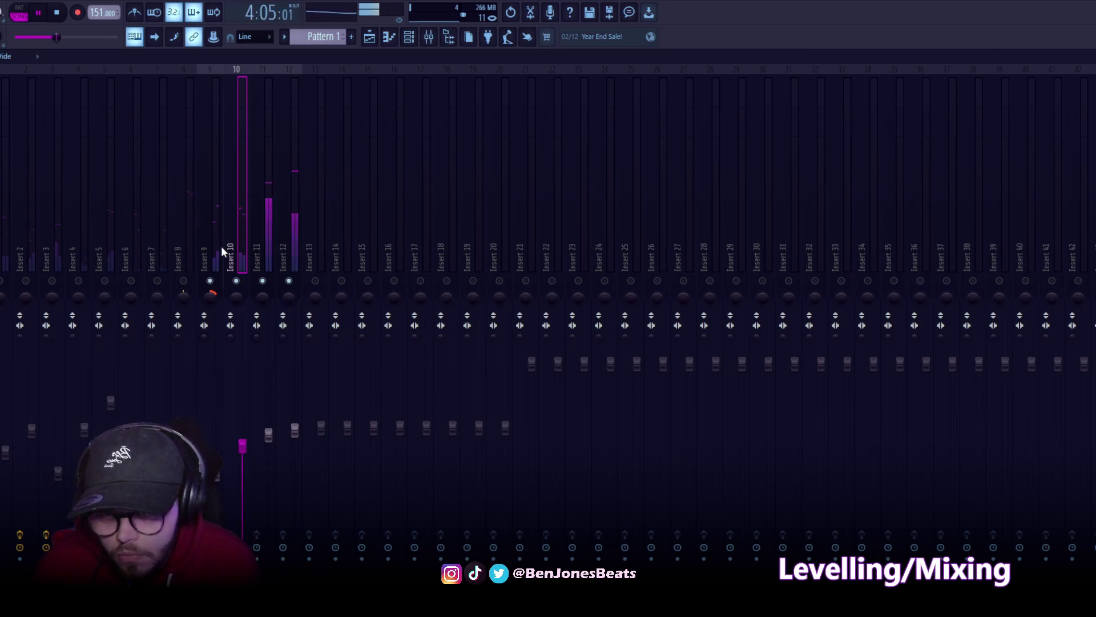
click(184, 288)
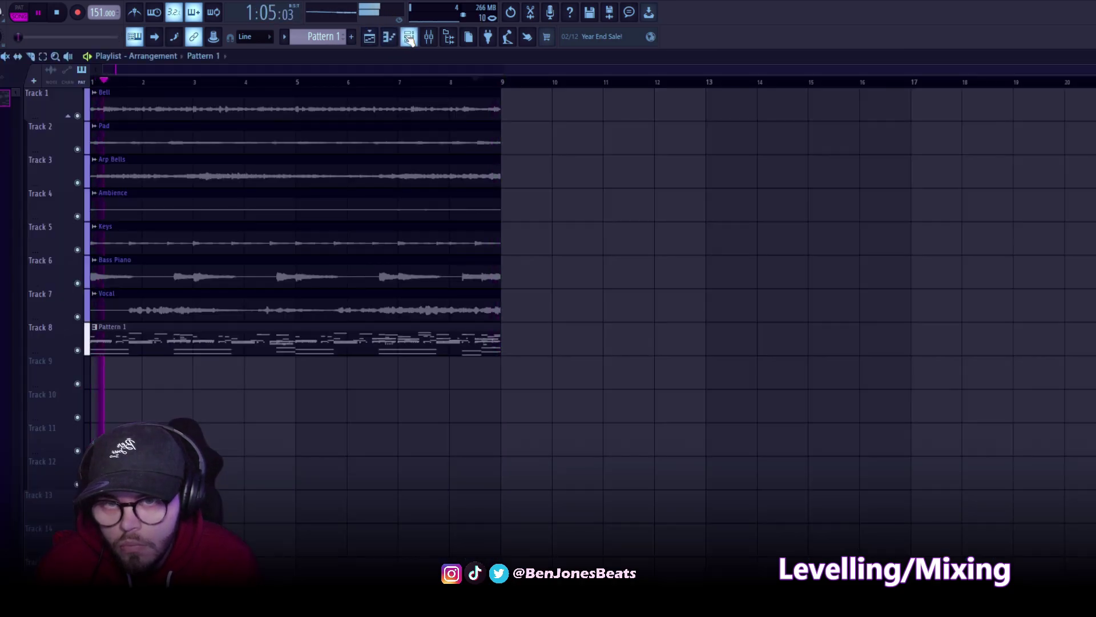
Lower the last snare note of bar 8 by one semitone and play the pattern back.
key(F6)
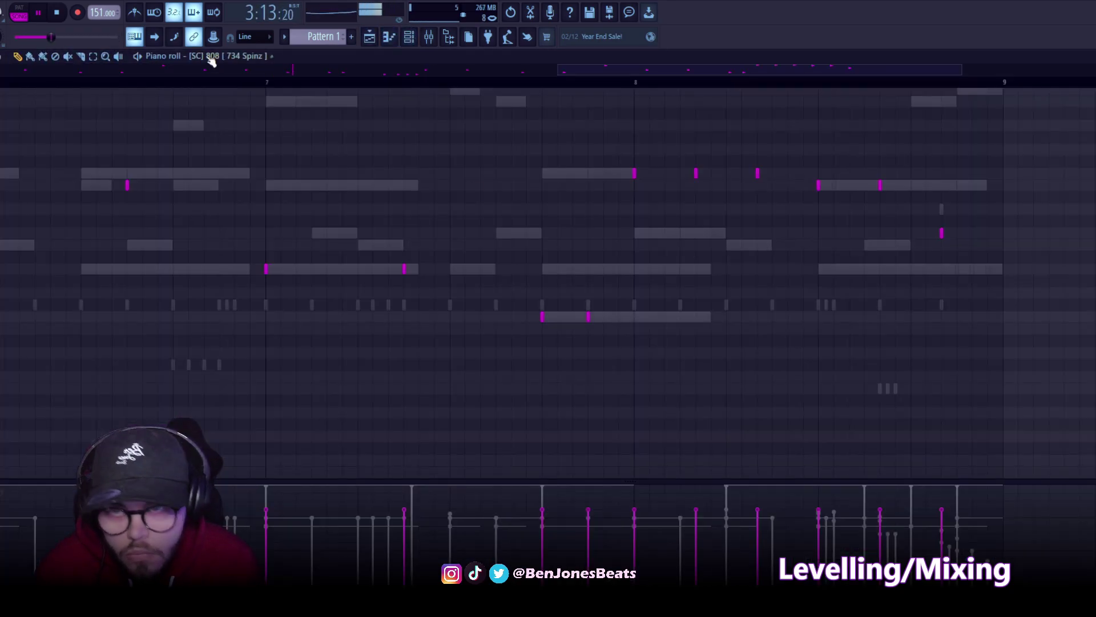
scroll(978, 334, down, 3)
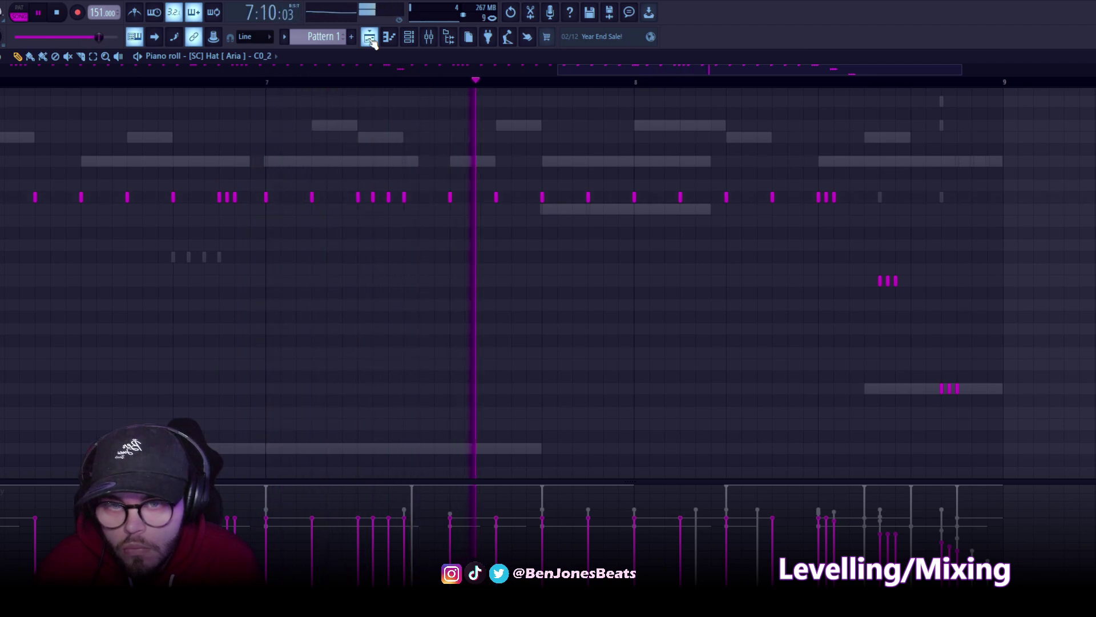
scroll(261, 60, down, 1)
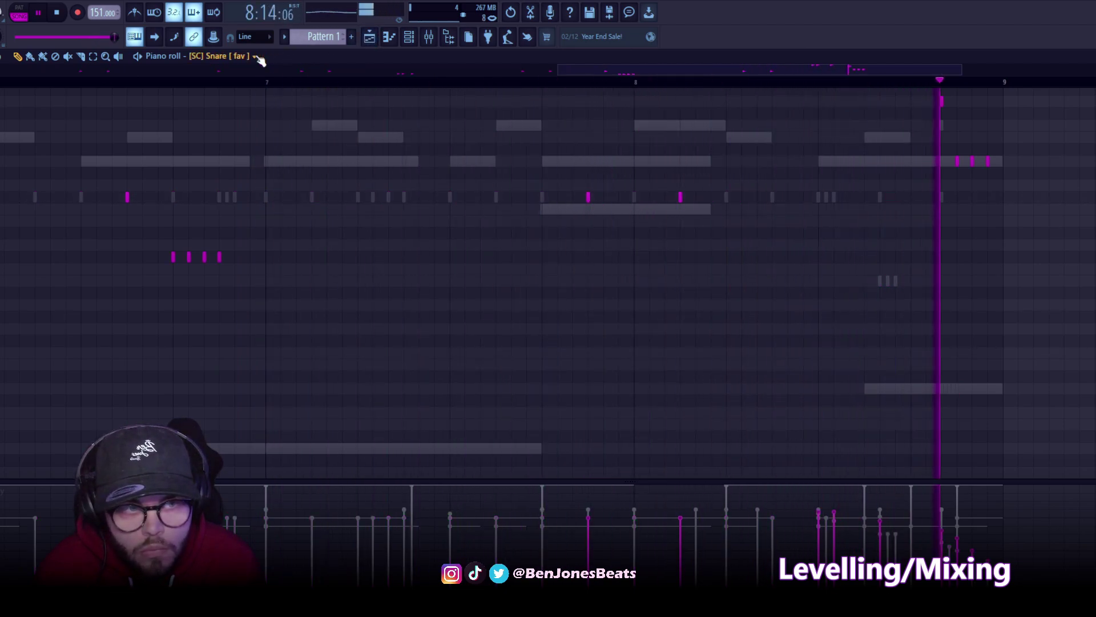
scroll(1070, 225, up, 2)
key(space)
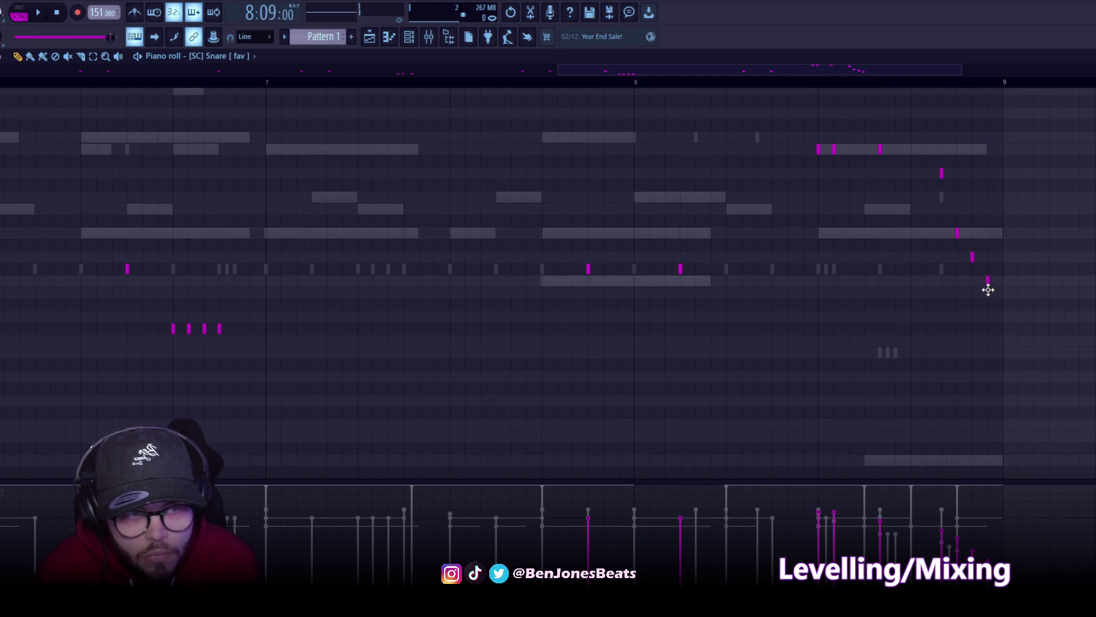
click(801, 84)
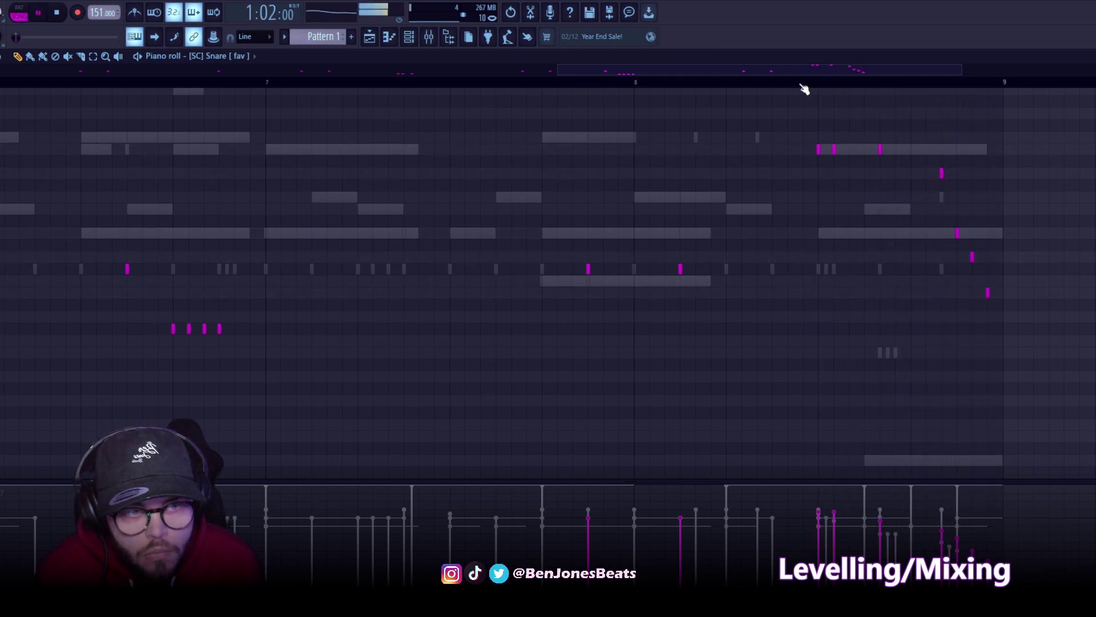
scroll(1018, 384, down, 2)
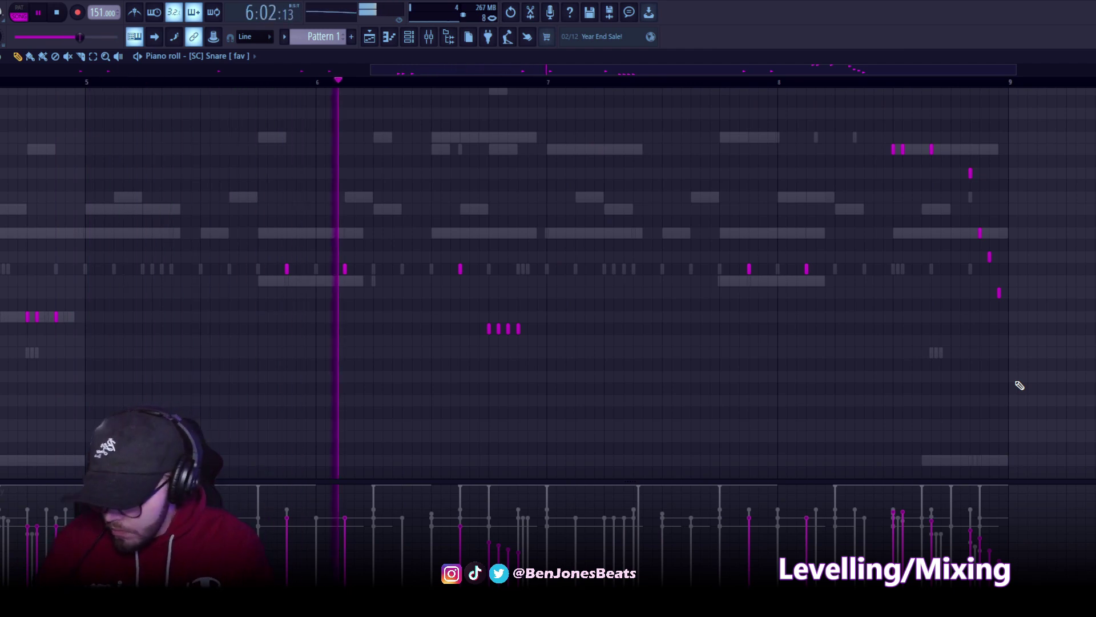
Raise the mixer levels of drum inserts 9 to 12 and unmute the other inserts except insert 6.
click(433, 39)
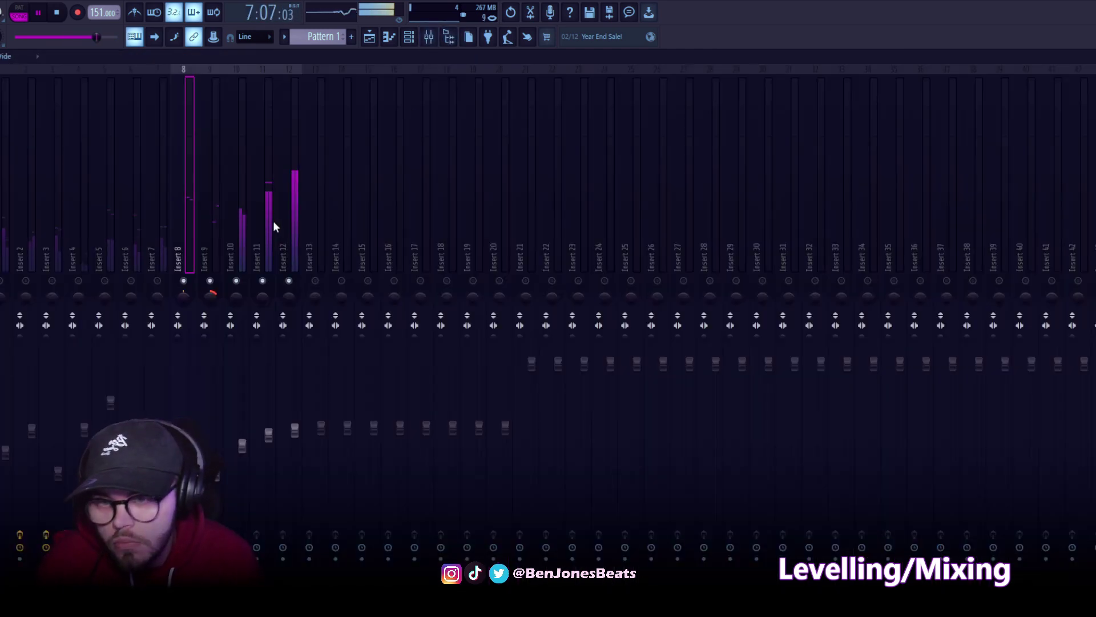
click(238, 226)
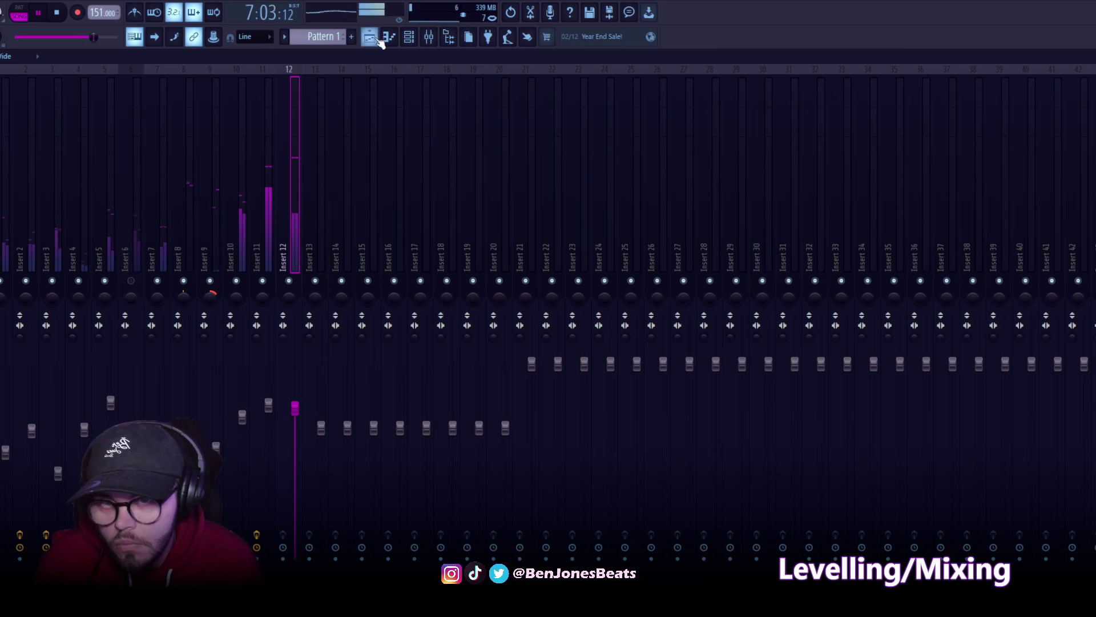
click(369, 36)
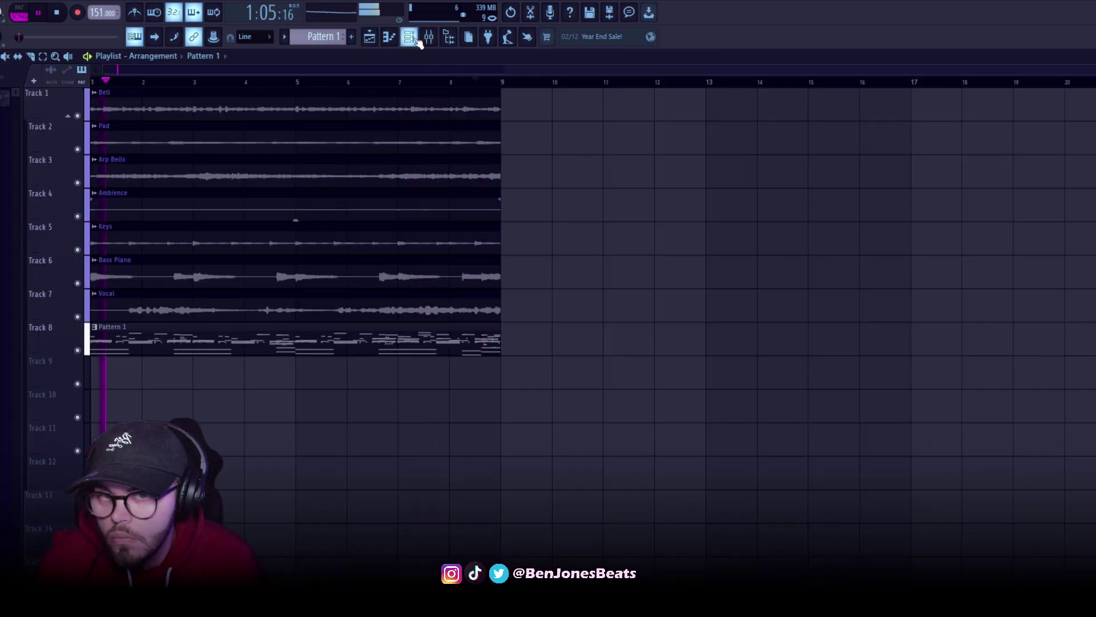
Load the Impact [Nemesis] sample into channel 13.
click(409, 37)
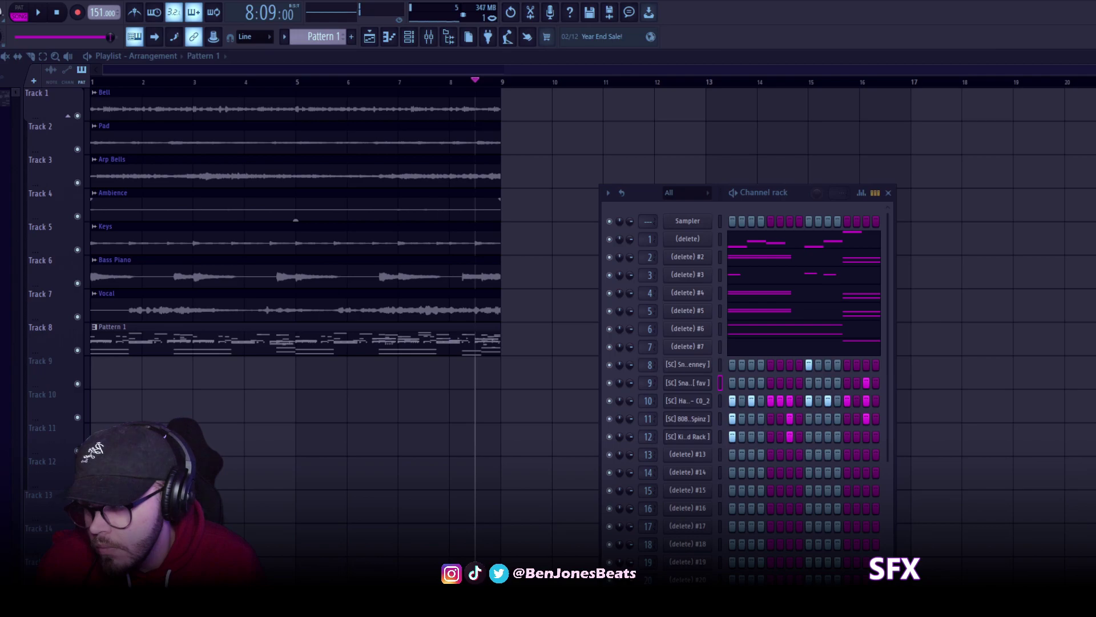
drag(718, 466, 698, 456)
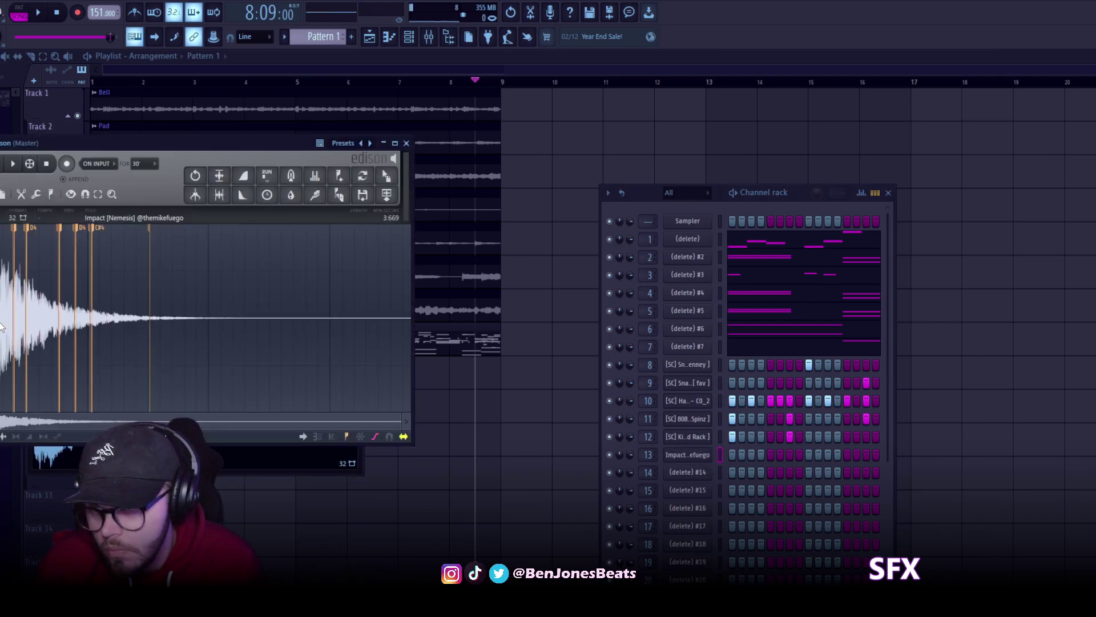
click(406, 143)
Place an impact hit on the first step of channel 13 and lower its level on mixer insert 13.
key(F6)
key(F9)
key(space)
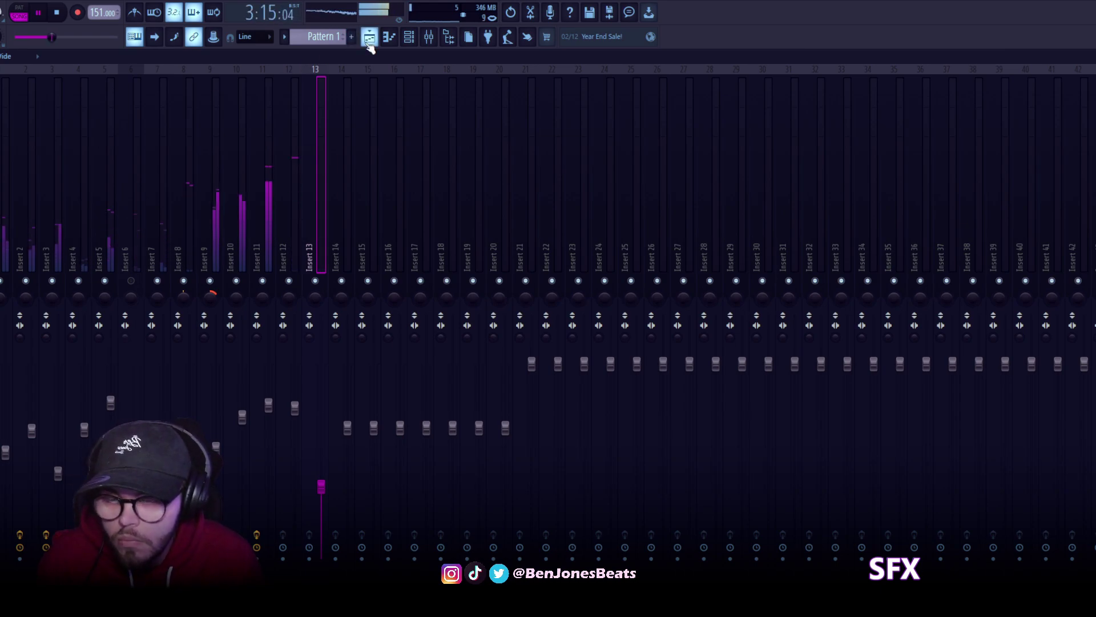
click(241, 201)
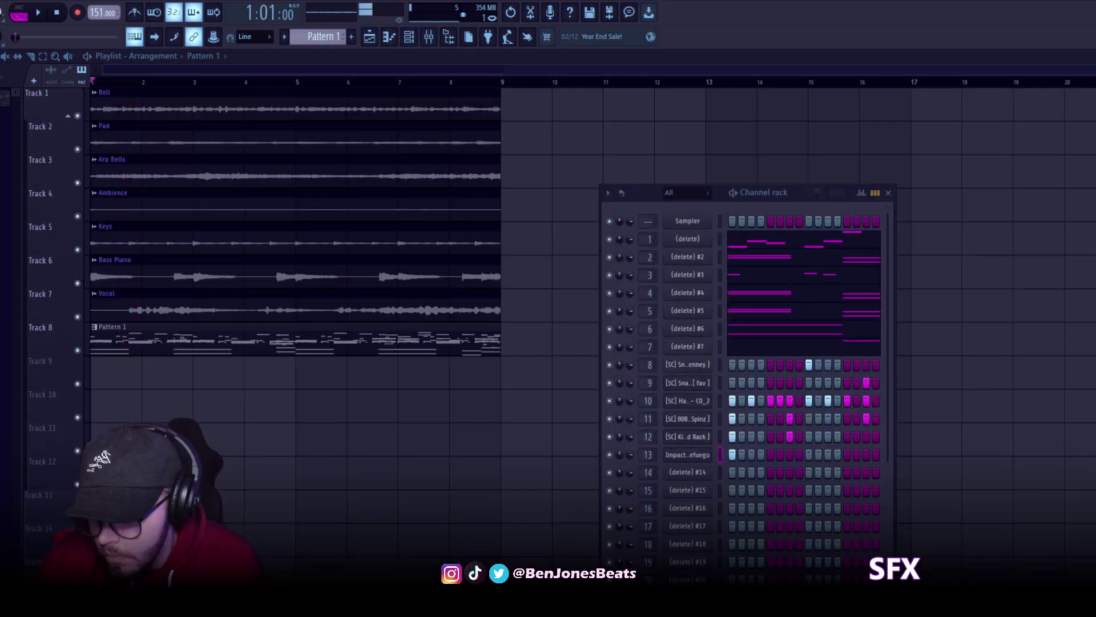
key(space)
key(space)
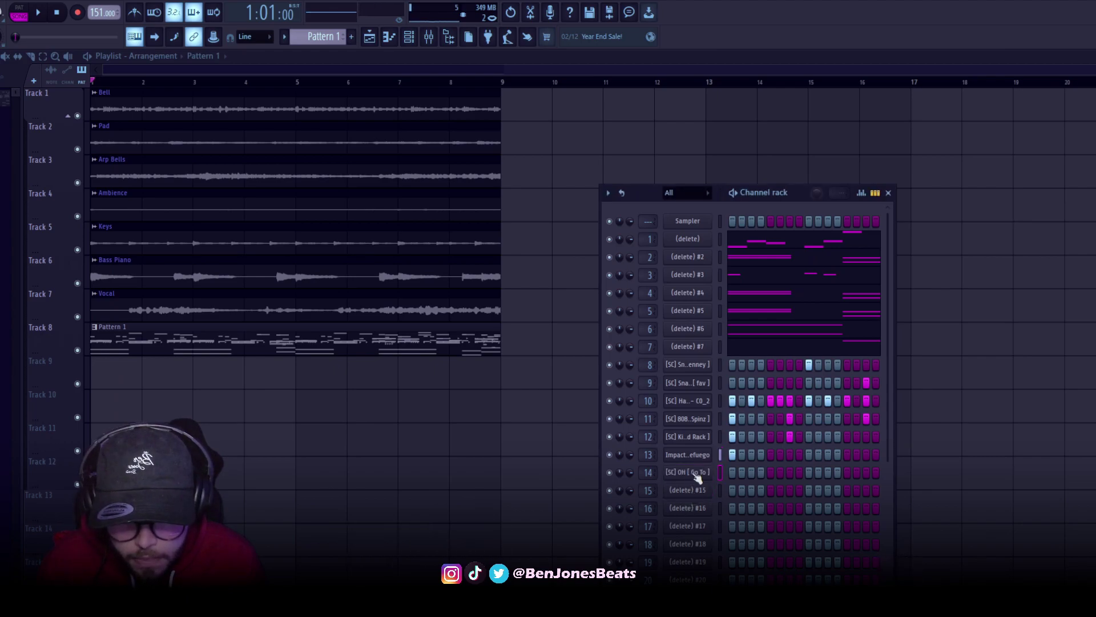
Load the [SC] OH [ Go To ] open hat sample into channel 14 and open its piano roll.
click(697, 476)
click(51, 245)
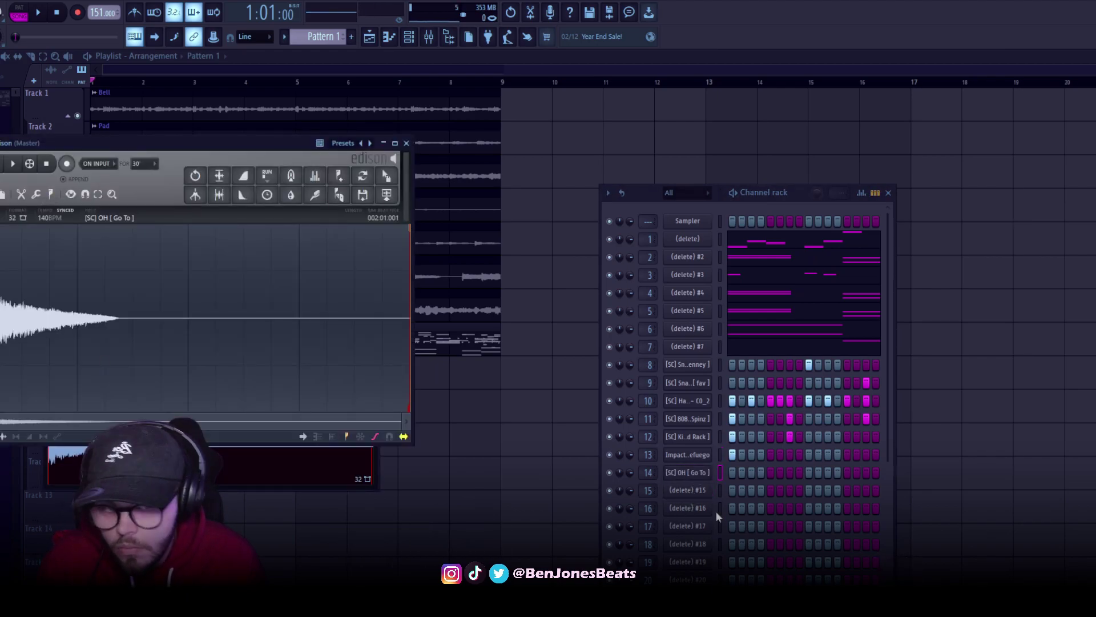
key(F7)
Place a two-step C5 open hat note on step 3 of bar 1 and play it back.
click(33, 358)
right_click(34, 275)
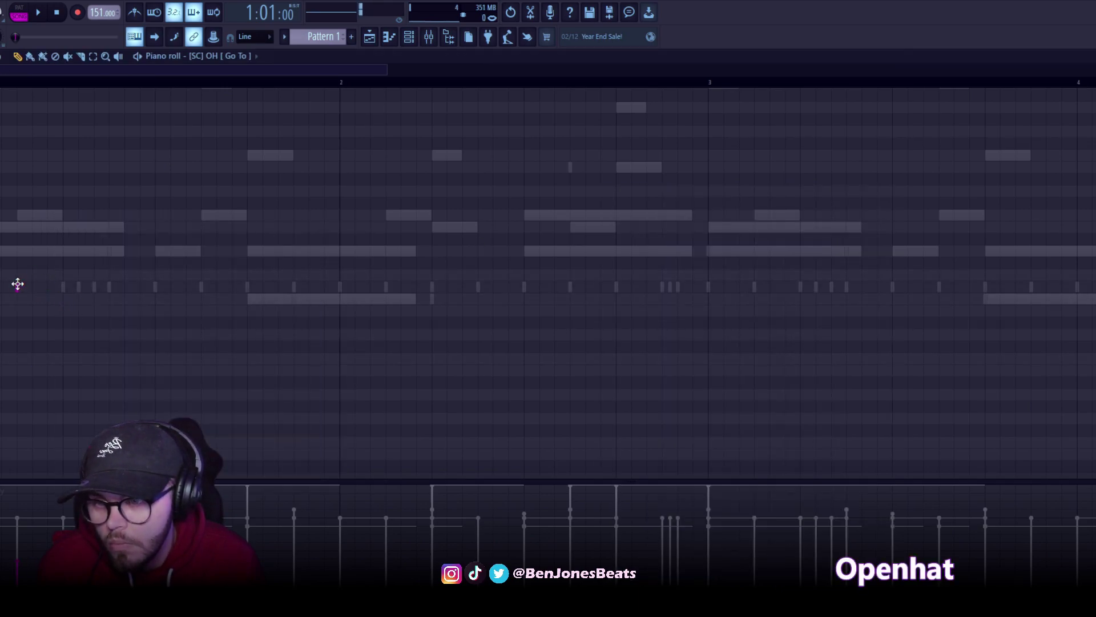
drag(51, 290, 64, 290)
key(space)
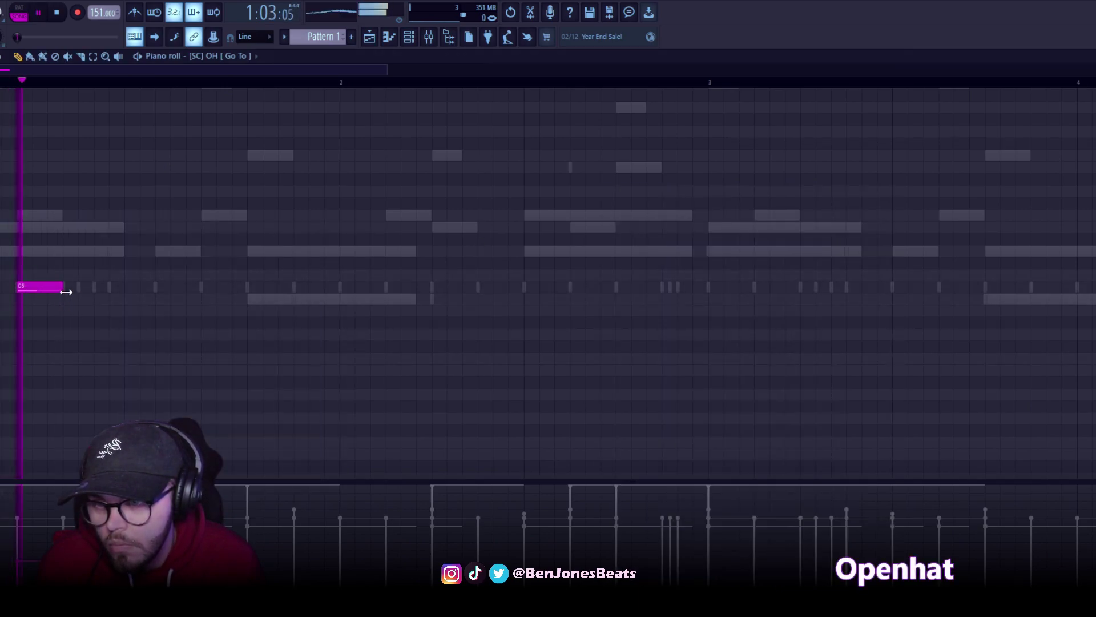
key(space)
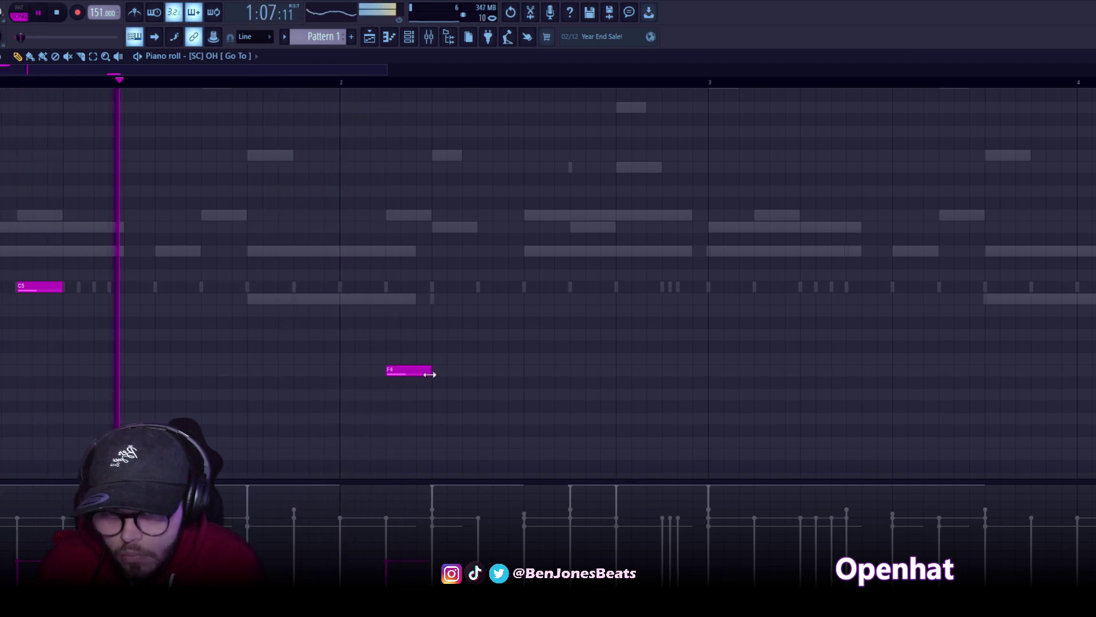
Try a lower-pitched F4 open hat note at several positions in bar 2 while playing the pattern.
key(space)
drag(429, 372, 360, 368)
key(space)
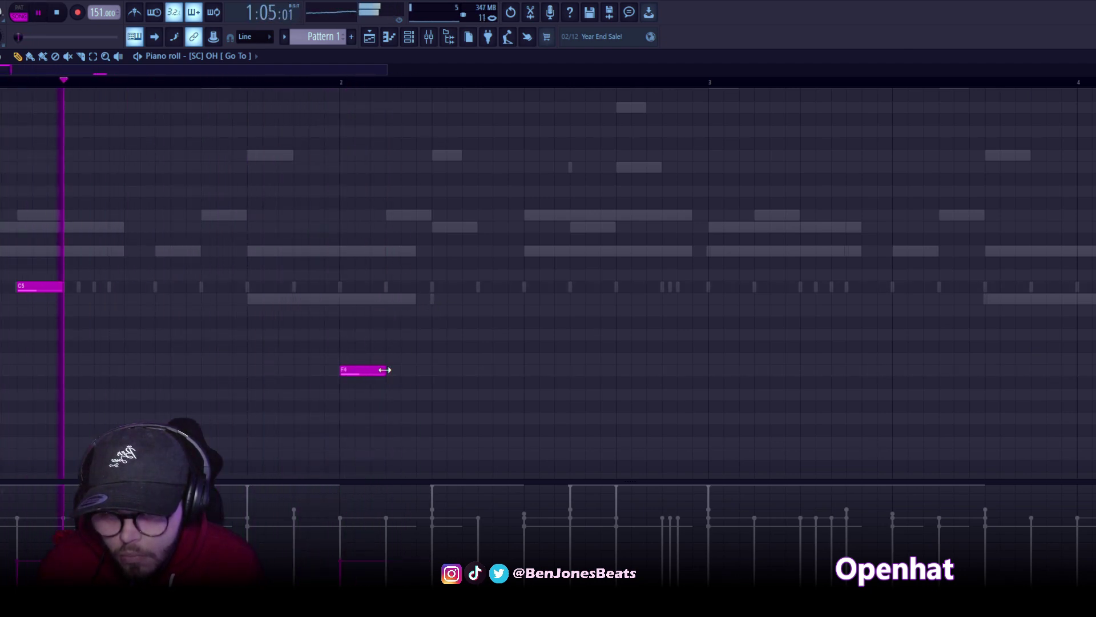
click(436, 371)
key(space)
key(space)
right_click(364, 371)
click(572, 371)
key(space)
key(space)
Place C5 open hat notes on step 7 of bar 2, step 3 of bar 3 and step 7 of bar 4.
scroll(563, 208, down, 1)
key(space)
drag(368, 285, 353, 284)
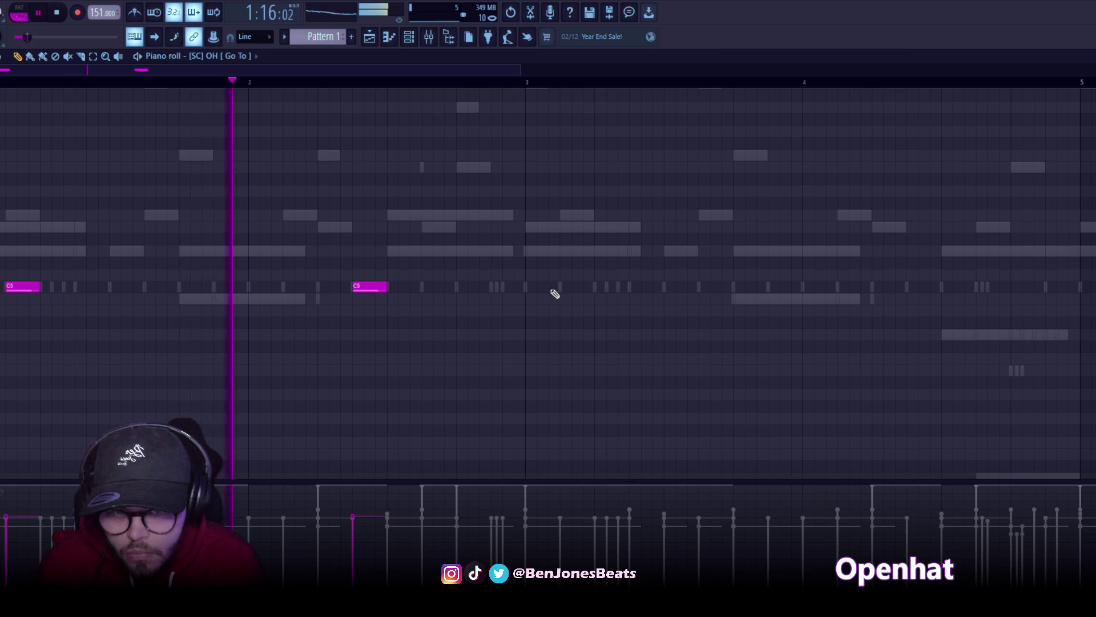
click(562, 287)
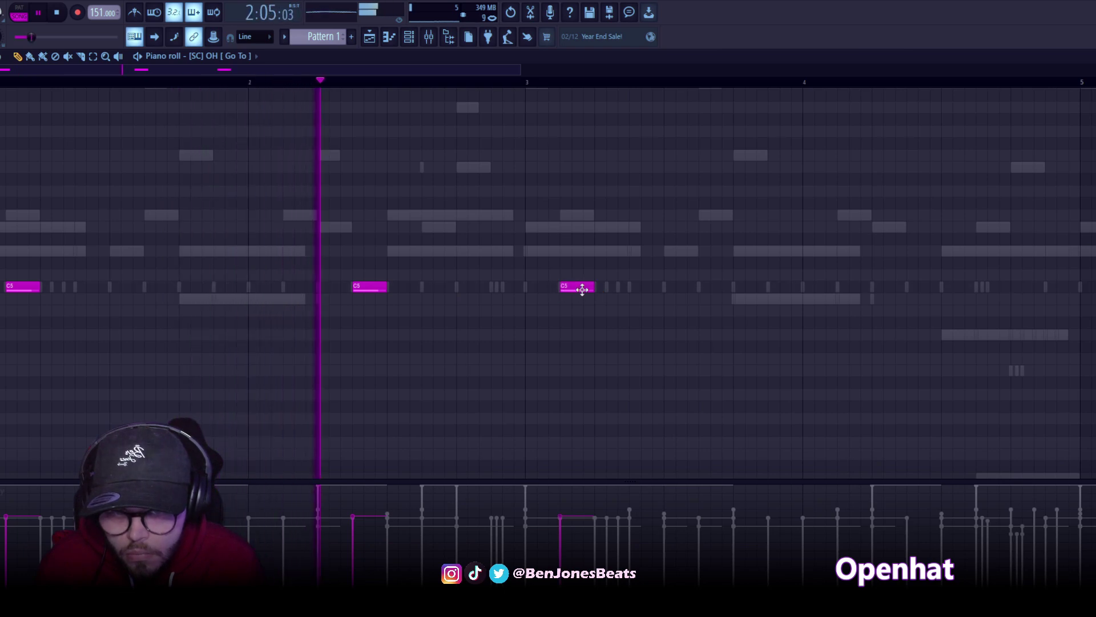
scroll(776, 291, down, 1)
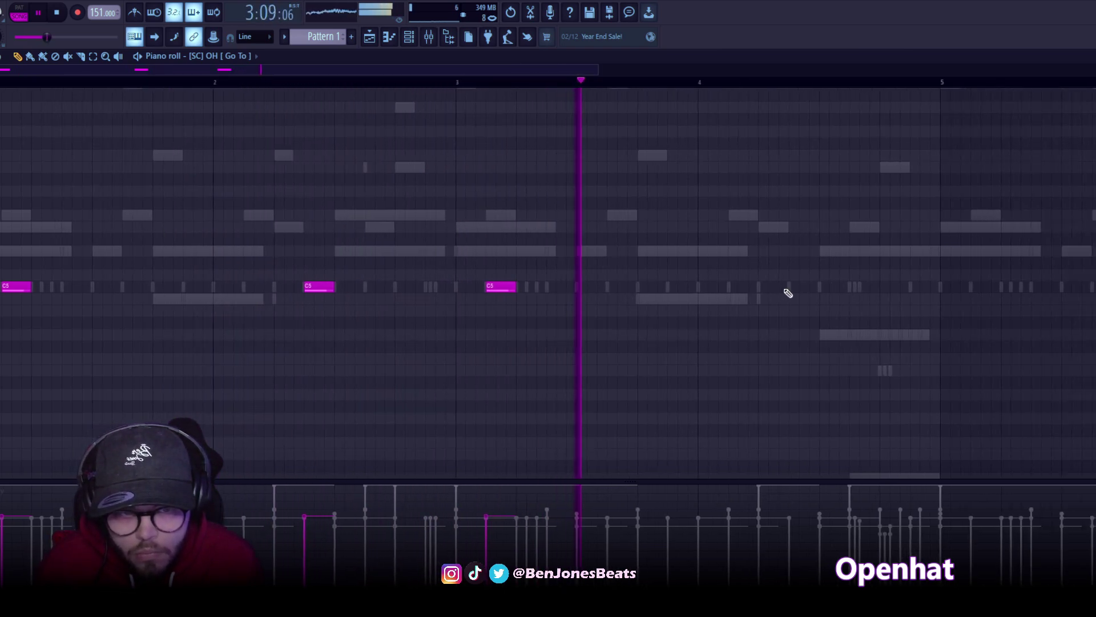
click(791, 286)
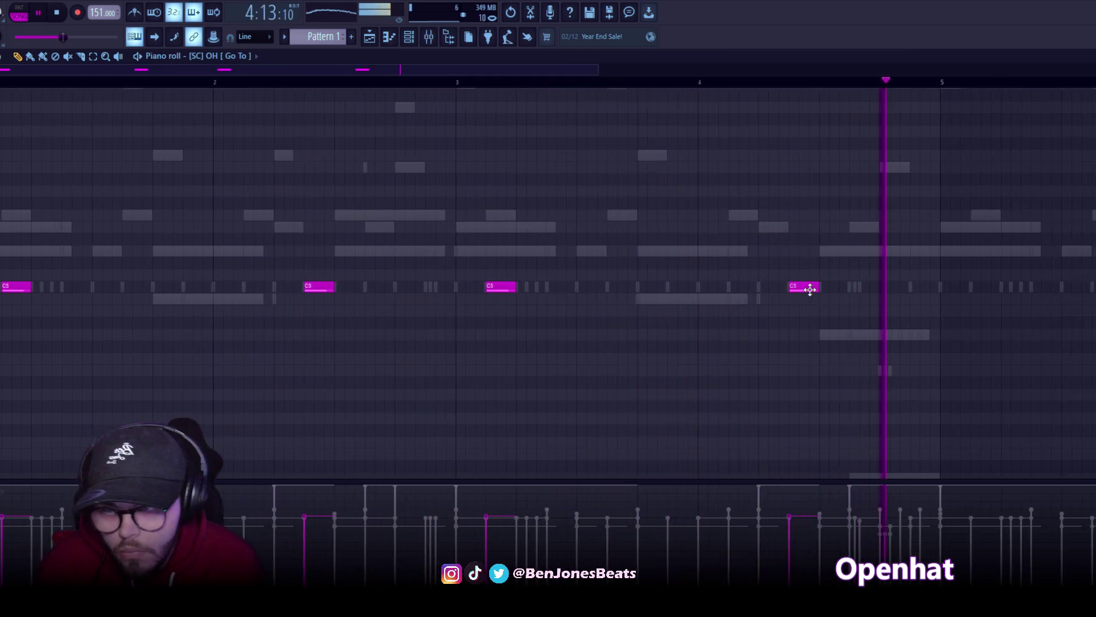
Duplicate the open hat notes of bars 1 to 4 into bars 5 to 8.
scroll(642, 293, down, 1)
drag(788, 258, 1, 388)
drag(428, 285, 338, 285)
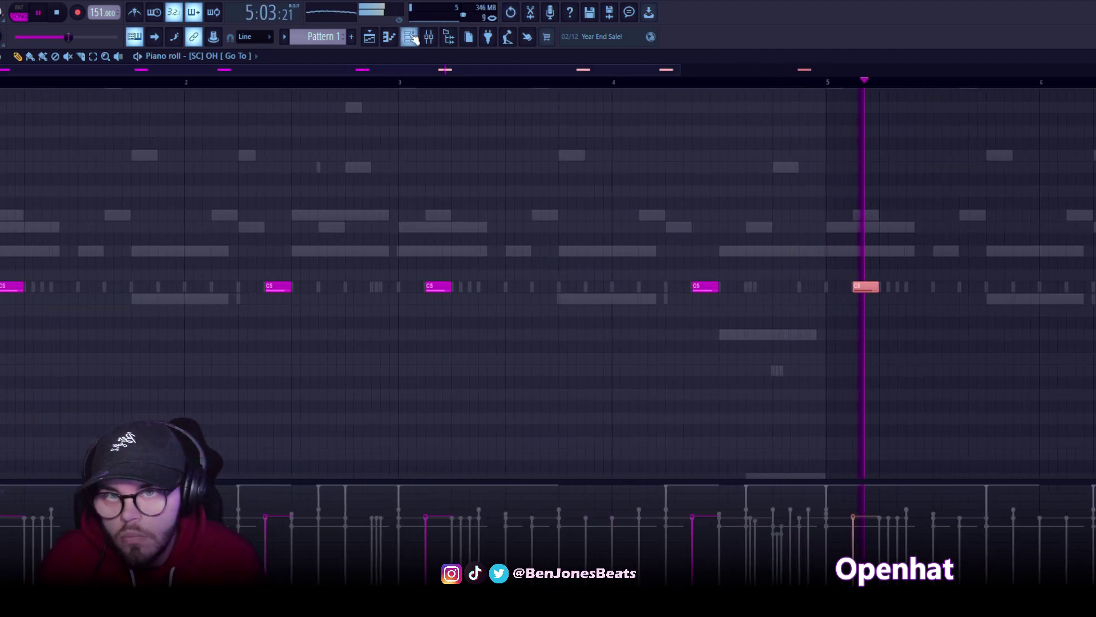
Adjust the open hat's panning and volume level on mixer insert 14 during playback.
click(428, 36)
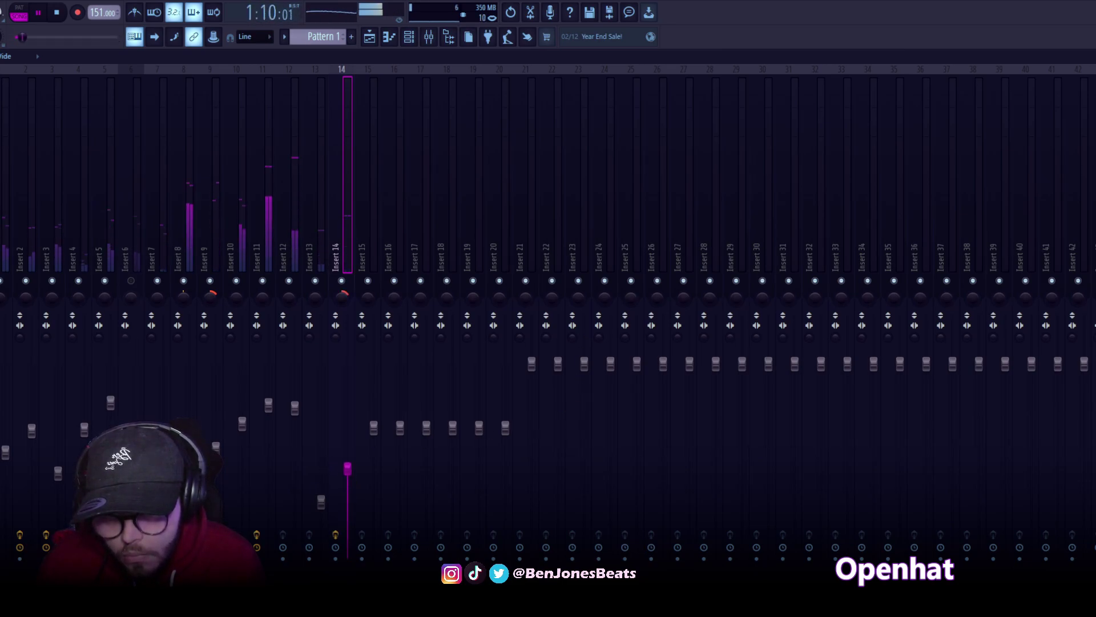
drag(347, 455, 347, 452)
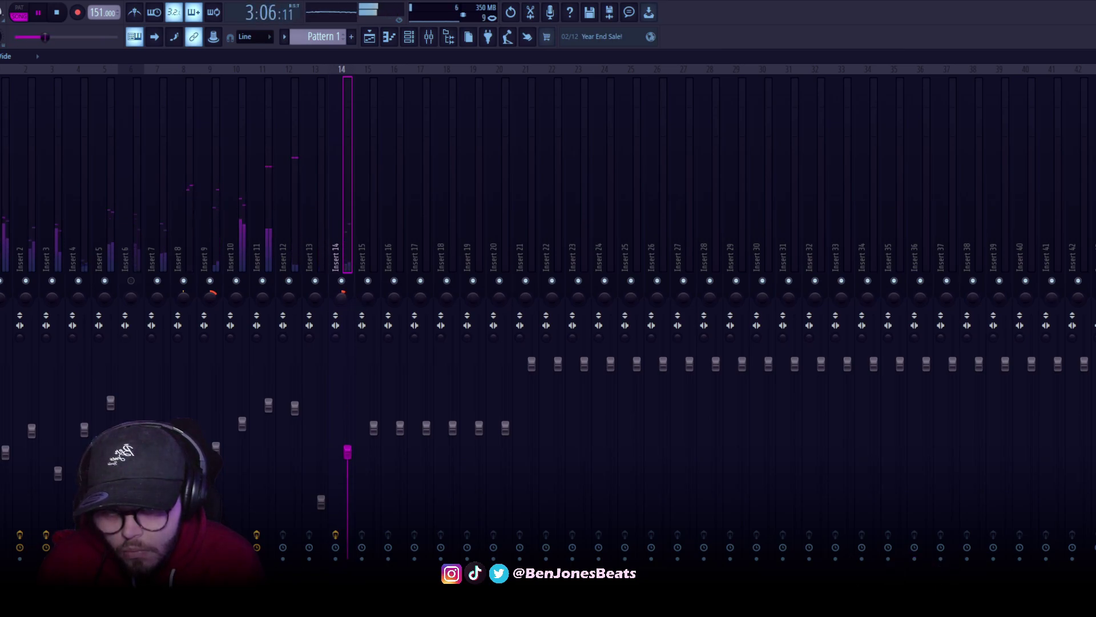
drag(343, 456, 343, 475)
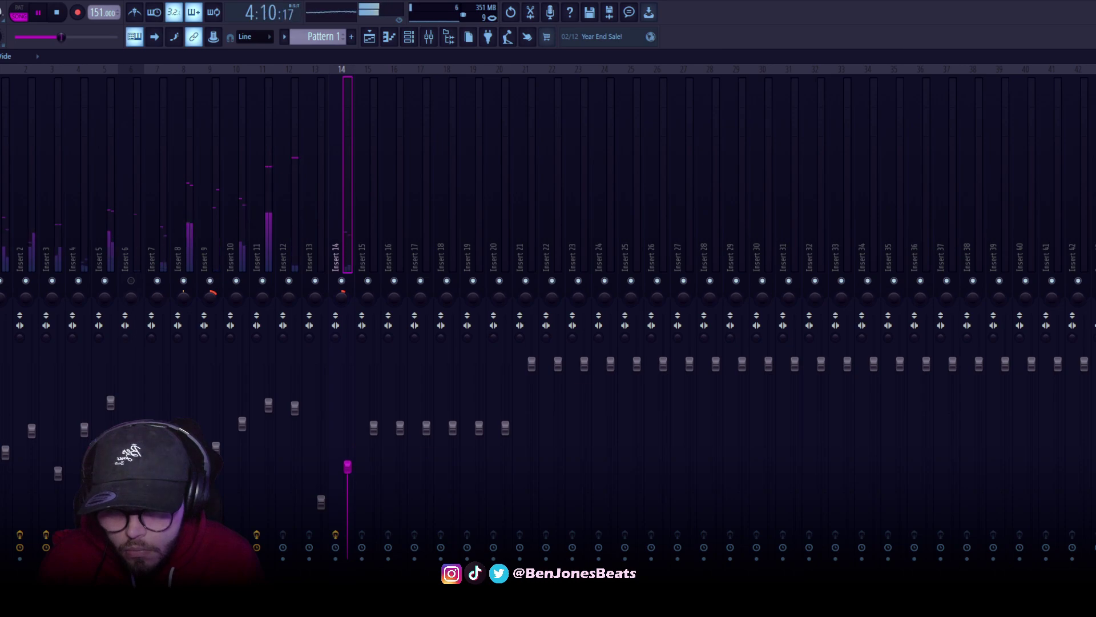
drag(347, 466, 347, 462)
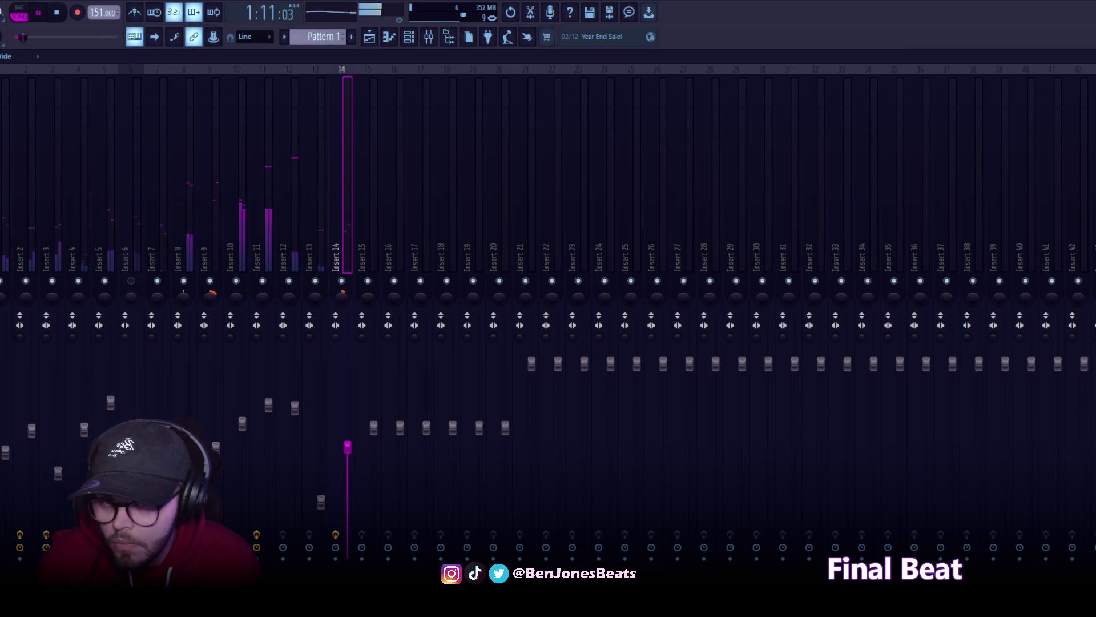
Play the finished beat through while checking the playlist and mixer levels, and stop playback.
click(369, 36)
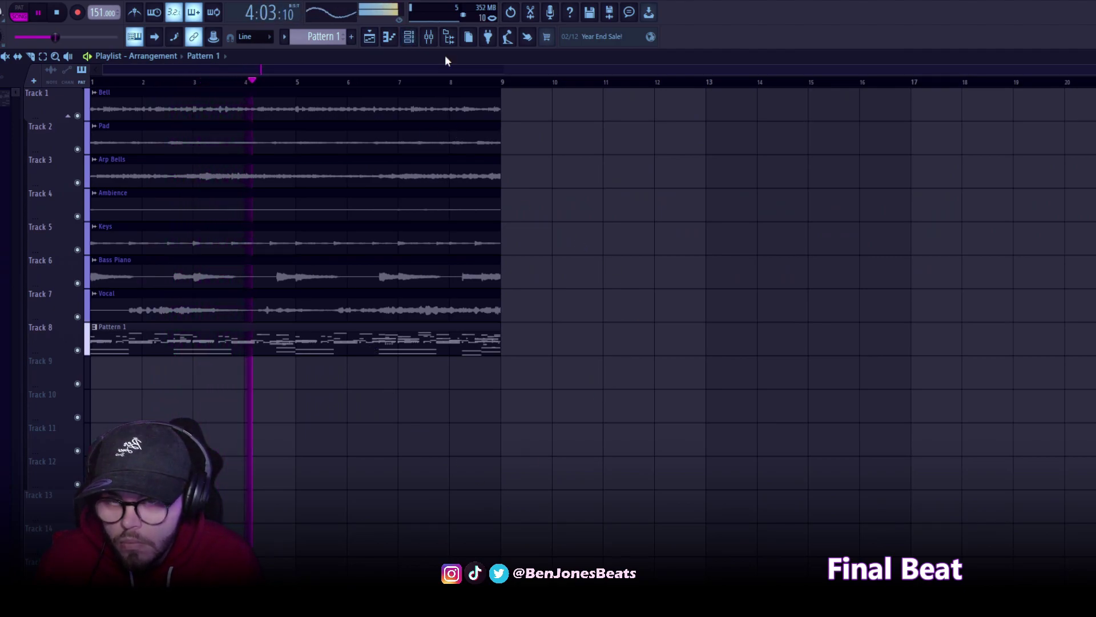
click(430, 38)
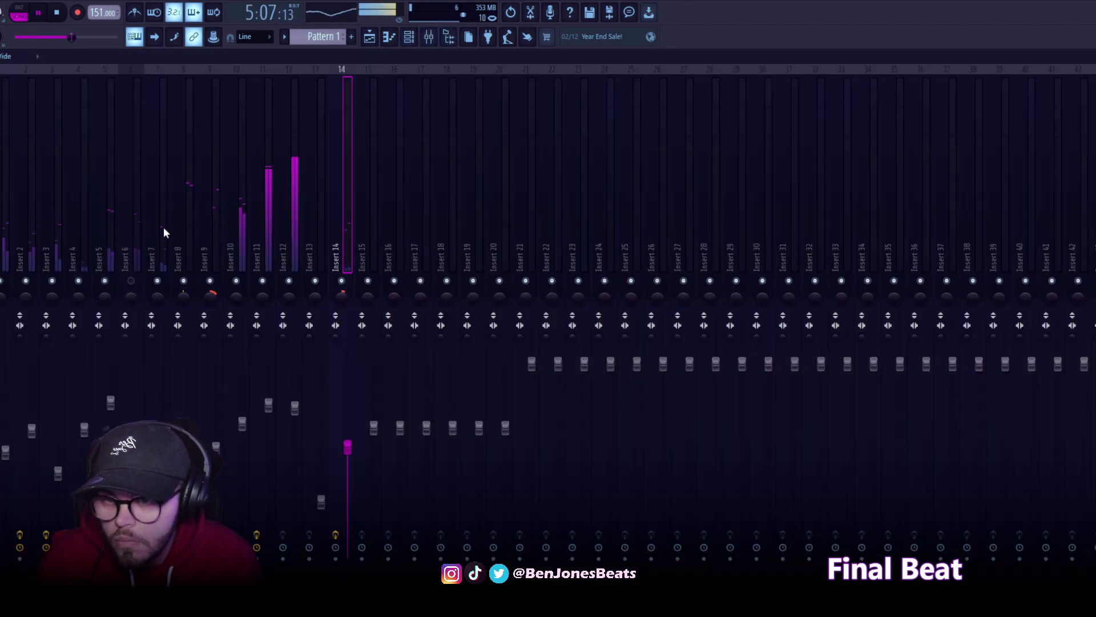
click(370, 37)
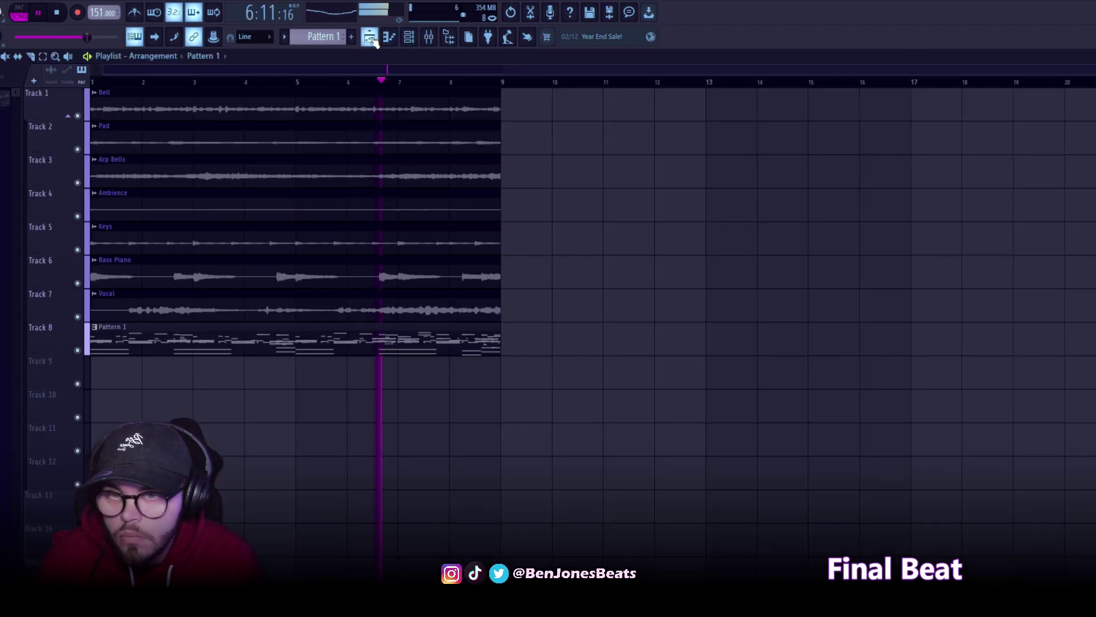
click(57, 13)
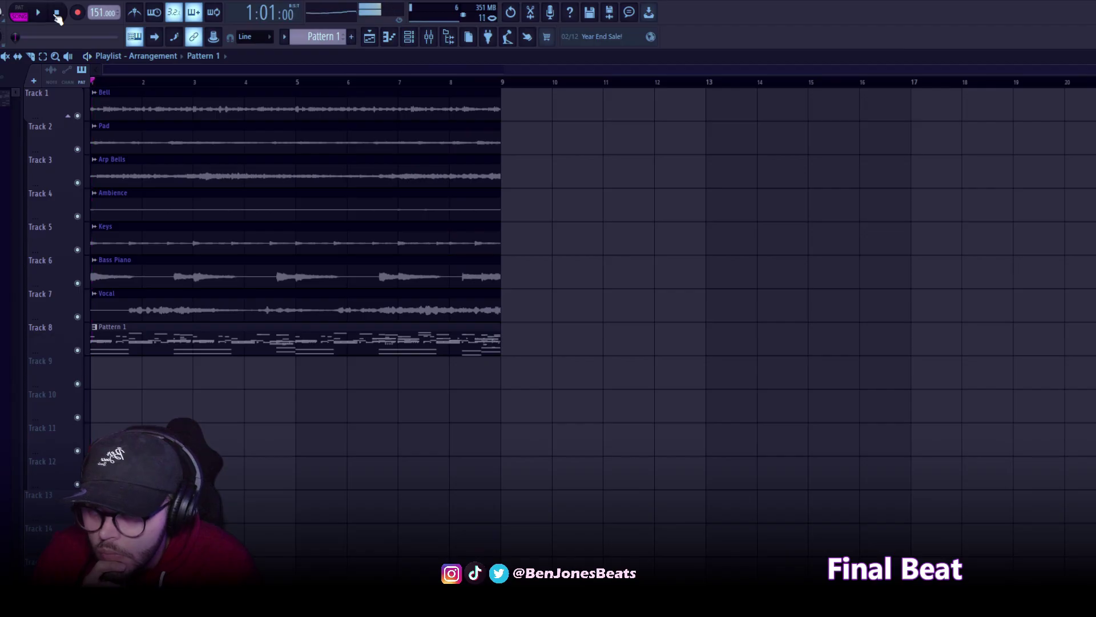